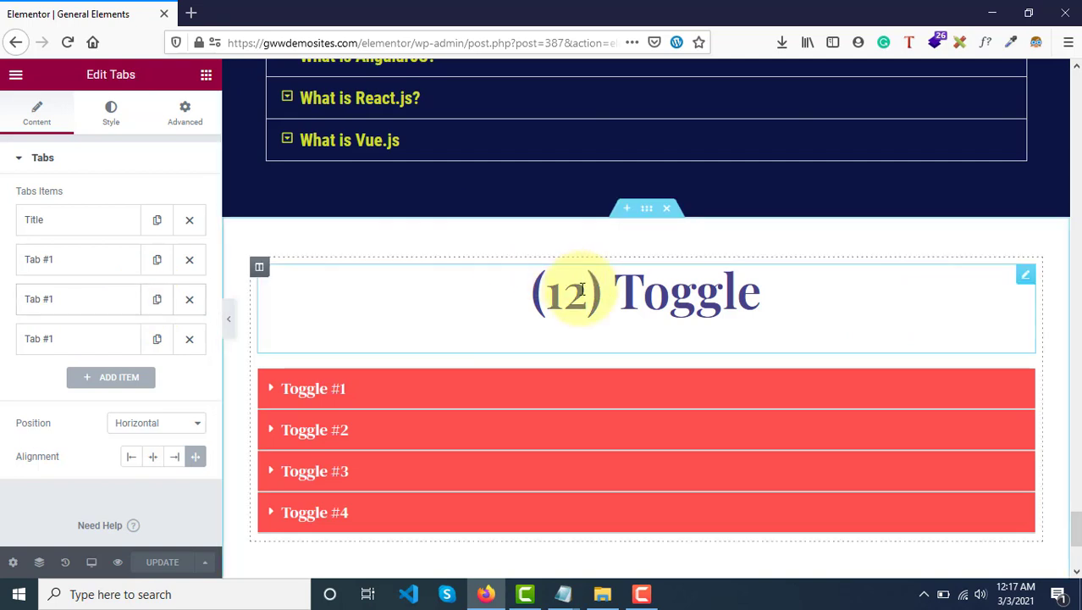
Add an Accordion widget below the three existing questions in the "(11) Accordion" section.
{"action": "scroll", "coordinate": [580, 287], "scroll_direction": "up", "scroll_amount": 3}
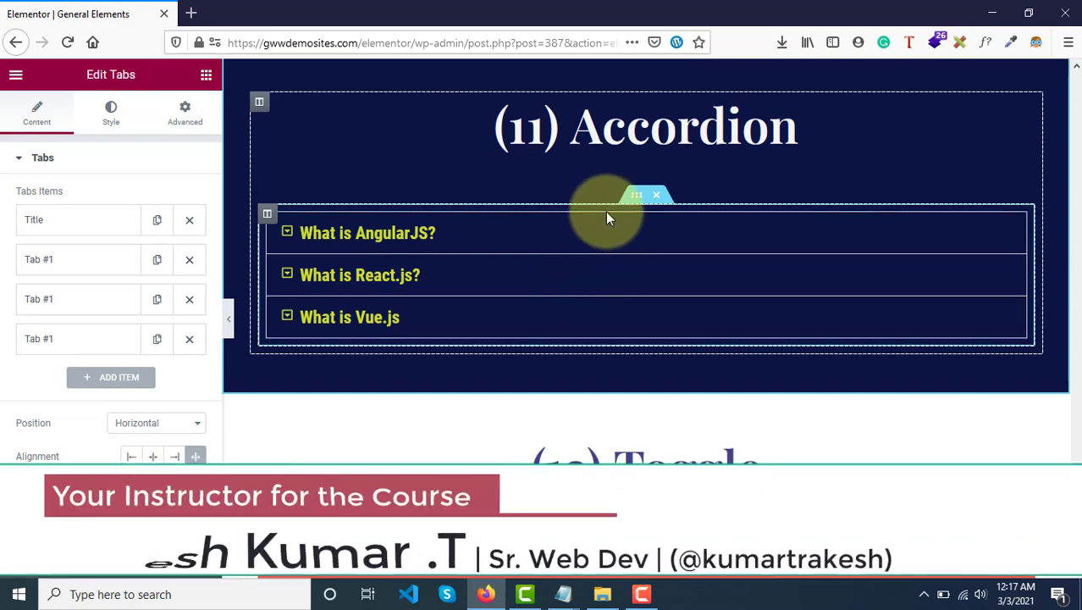
{"action": "left_click", "coordinate": [204, 77]}
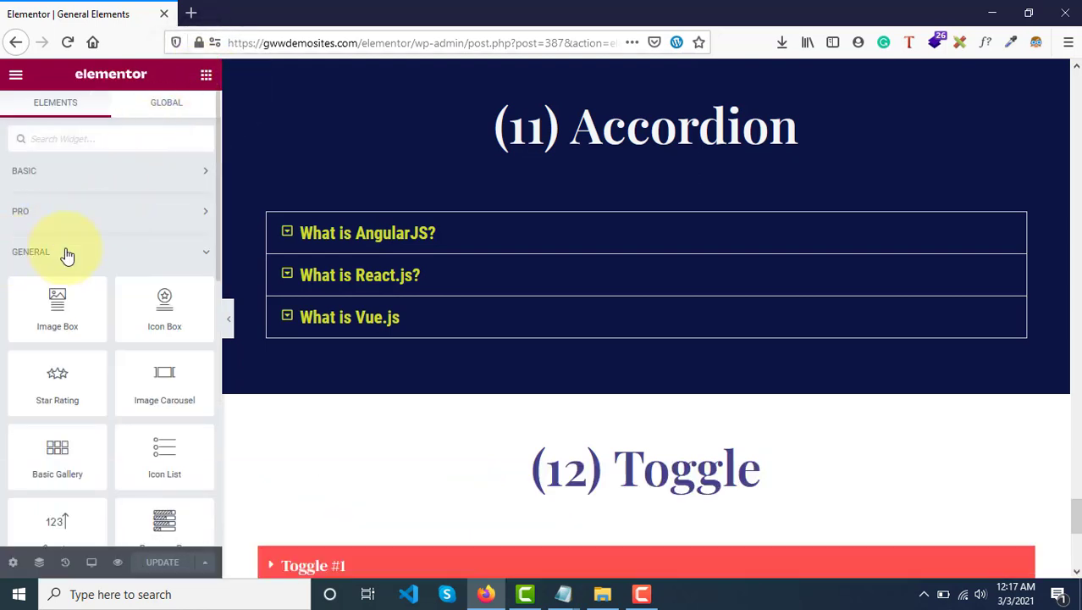
{"action": "scroll", "coordinate": [67, 256], "scroll_direction": "down", "scroll_amount": 5}
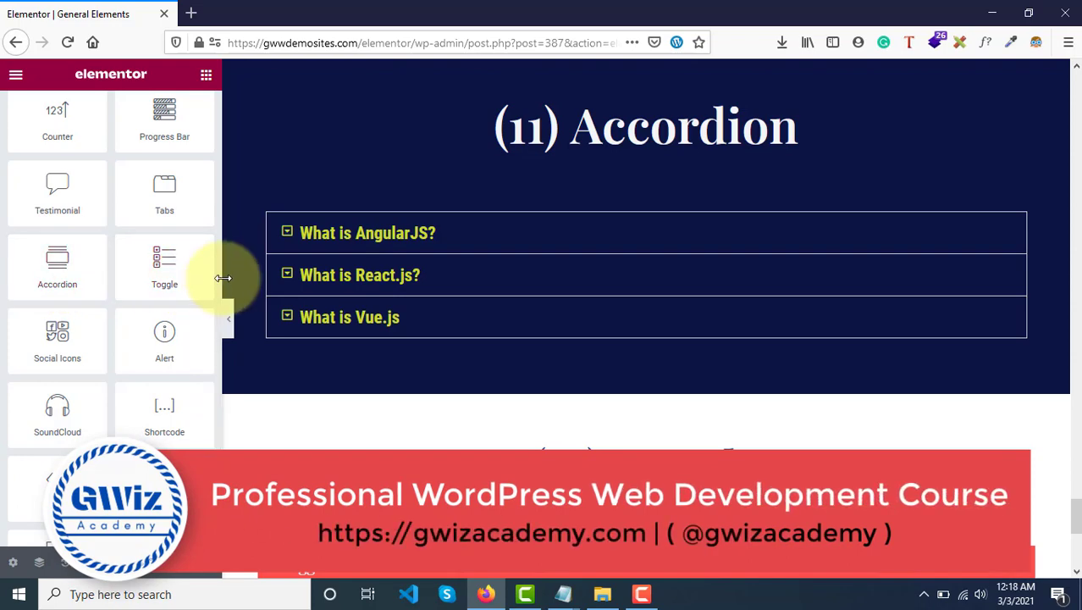
{"action": "scroll", "coordinate": [326, 284], "scroll_direction": "up", "scroll_amount": 3}
{"action": "scroll", "coordinate": [326, 286], "scroll_direction": "down", "scroll_amount": 2}
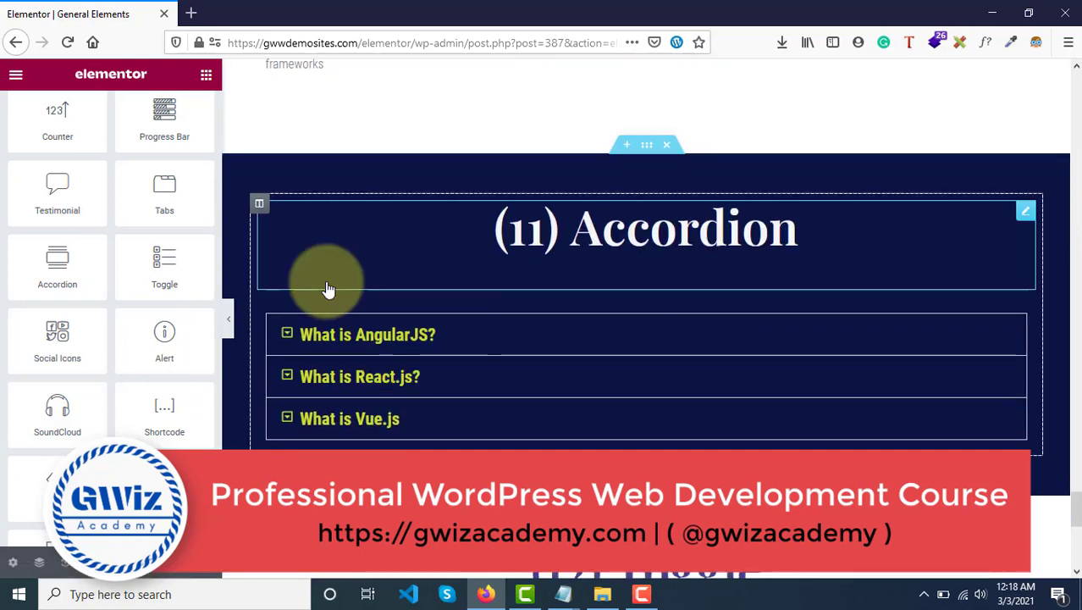
{"action": "scroll", "coordinate": [327, 286], "scroll_direction": "down", "scroll_amount": 3}
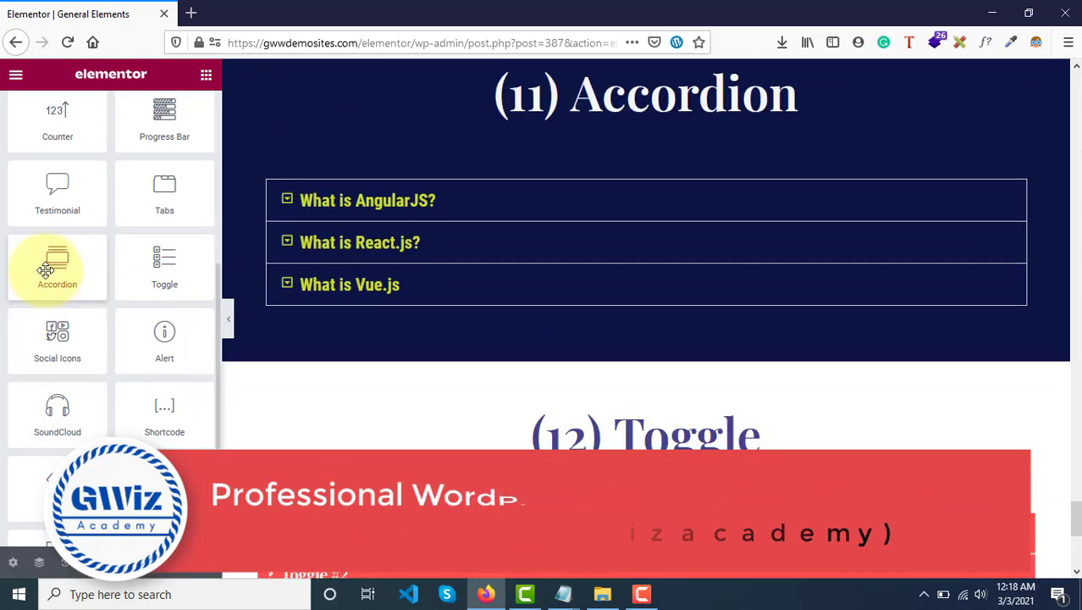
{"action": "left_click_drag", "start_coordinate": [45, 269], "coordinate": [438, 286]}
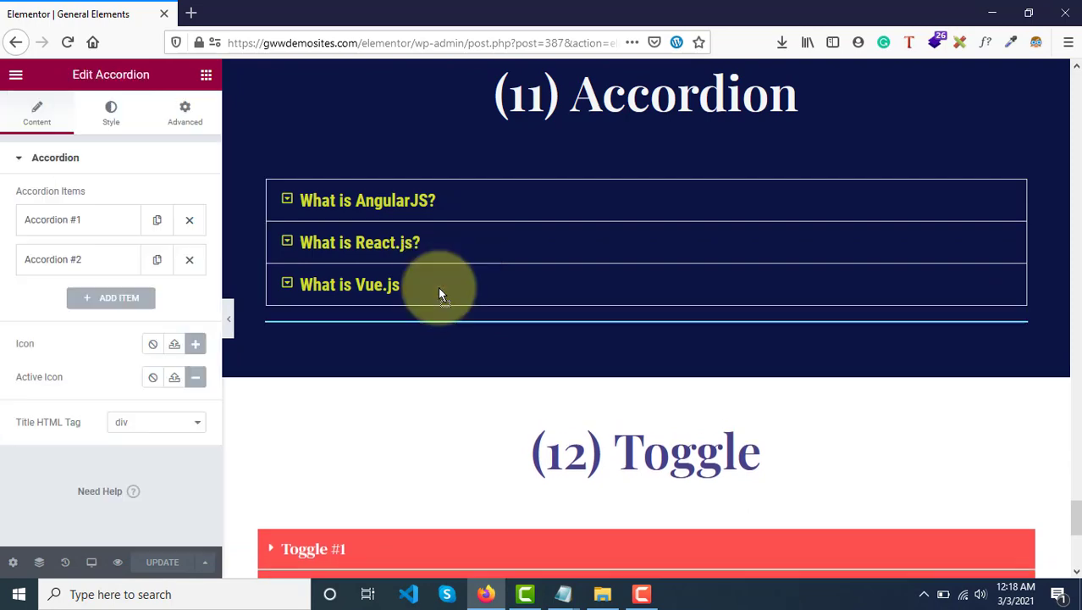
{"action": "left_click", "coordinate": [327, 342]}
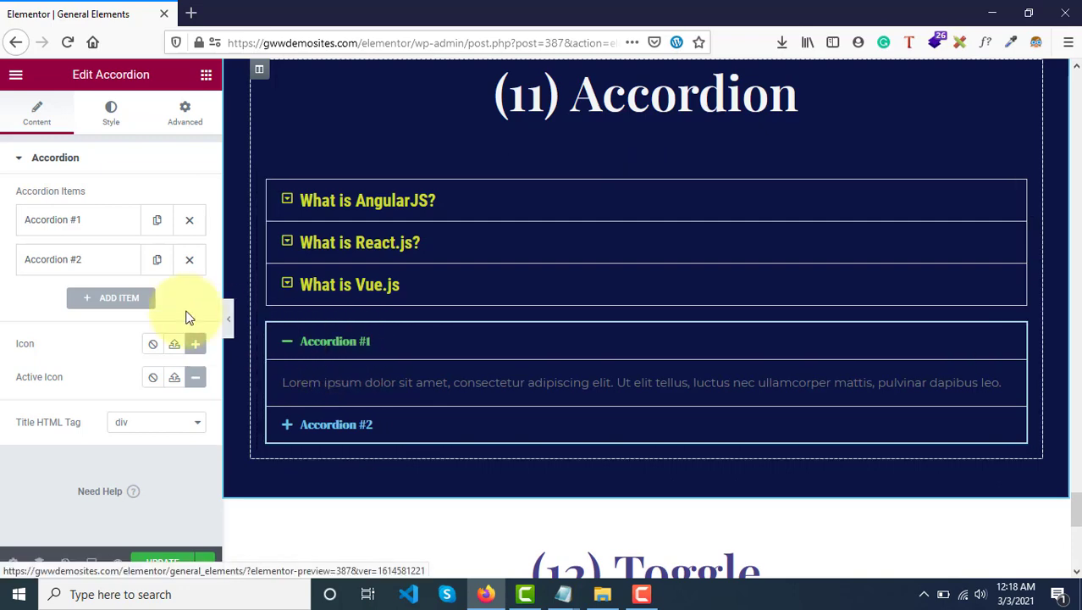
Add a Toggle widget directly beneath the new two-item accordion in the "(11) Accordion" section.
{"action": "left_click", "coordinate": [208, 79]}
{"action": "scroll", "coordinate": [79, 330], "scroll_direction": "down", "scroll_amount": 5}
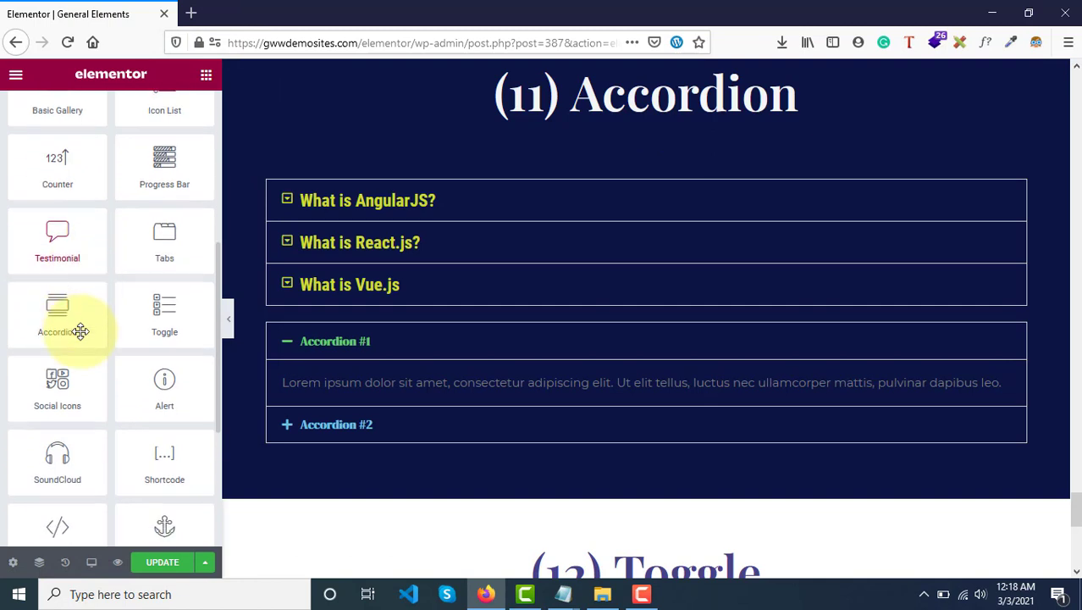
{"action": "scroll", "coordinate": [79, 330], "scroll_direction": "down", "scroll_amount": 1}
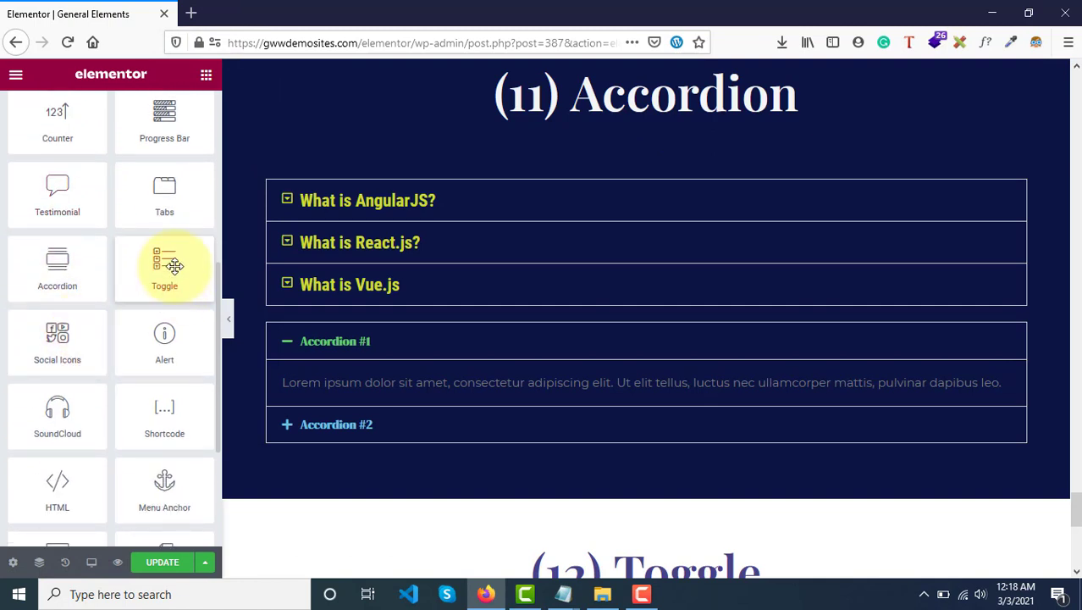
{"action": "left_click_drag", "start_coordinate": [172, 265], "coordinate": [360, 441]}
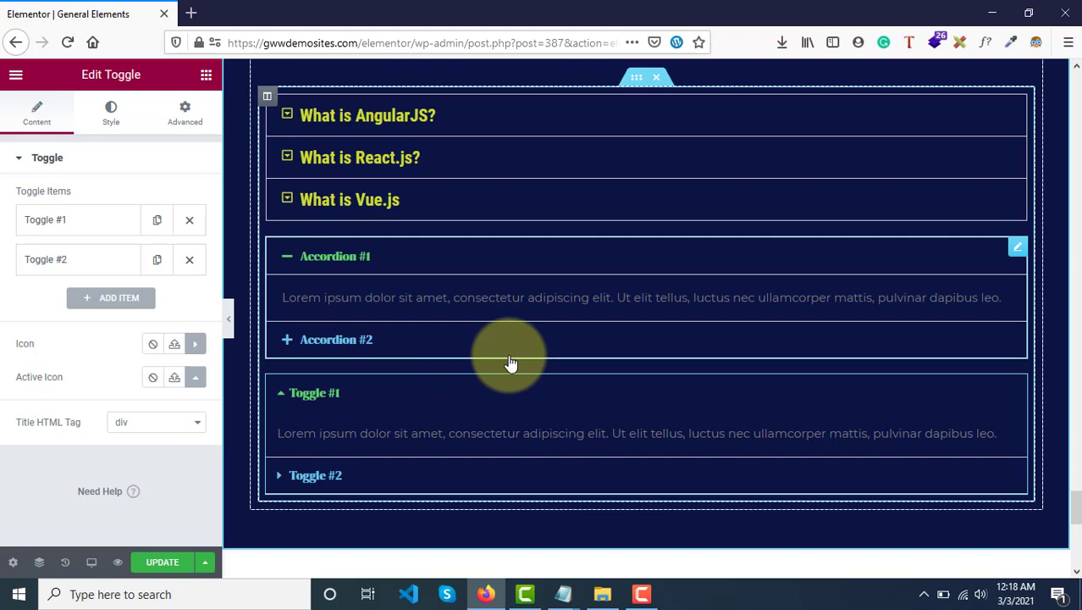
Expand and collapse the Accordion #1 and Accordion #2 items to examine how the accordion behaves.
{"action": "left_click", "coordinate": [313, 261]}
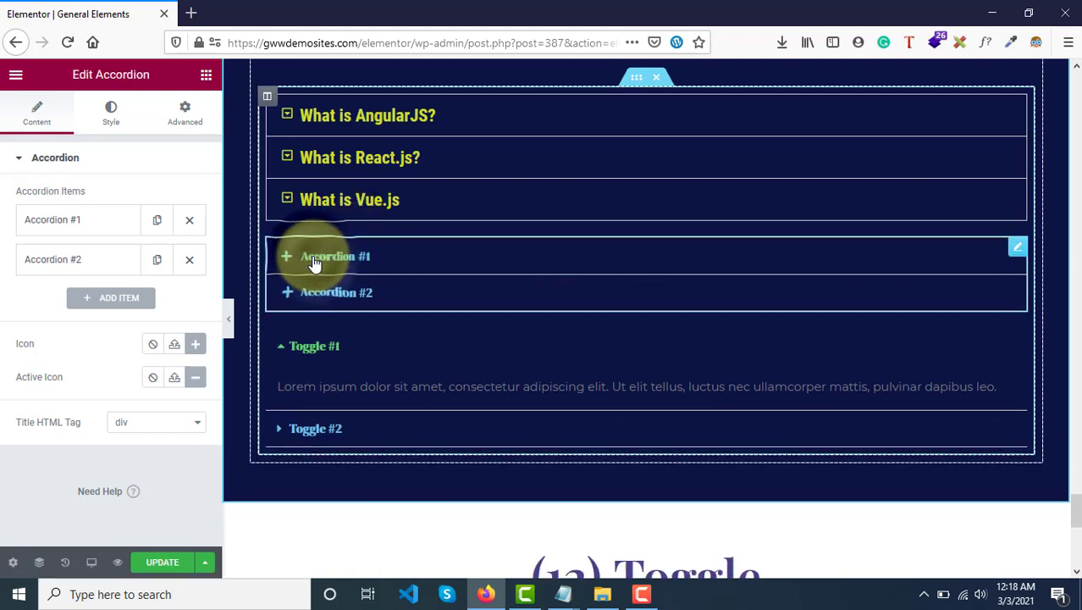
{"action": "left_click", "coordinate": [348, 302]}
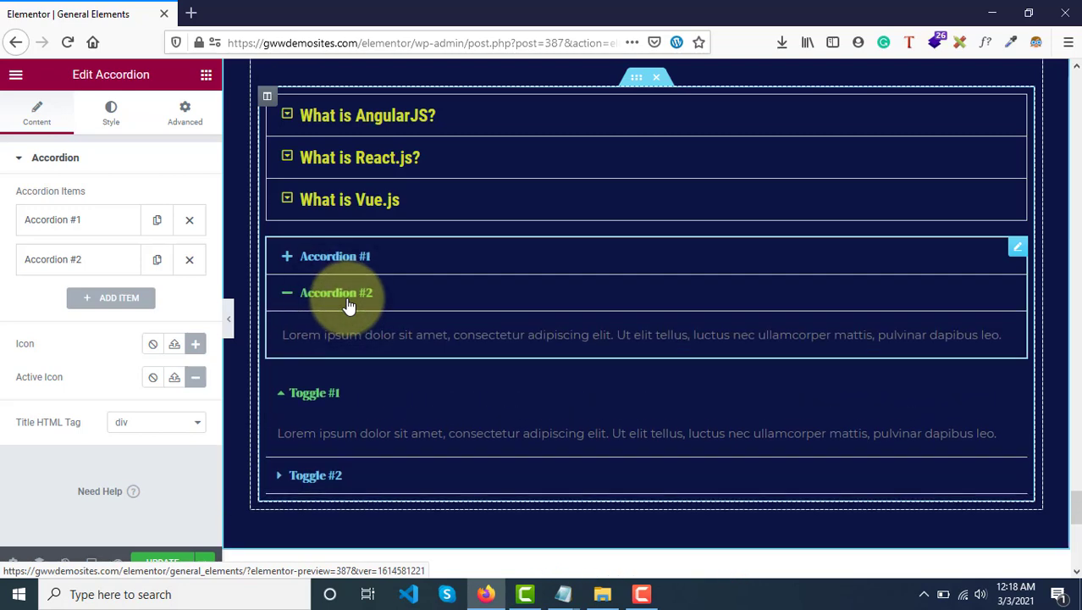
{"action": "left_click", "coordinate": [348, 302]}
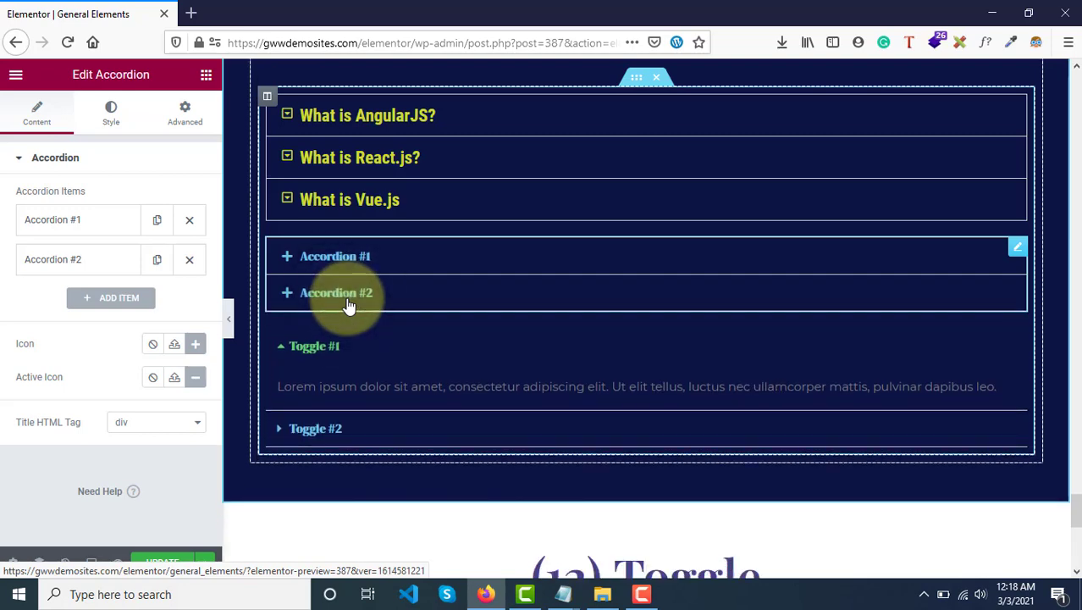
{"action": "left_click", "coordinate": [348, 302]}
{"action": "left_click", "coordinate": [348, 302]}
{"action": "left_click", "coordinate": [348, 302]}
{"action": "left_click", "coordinate": [349, 304]}
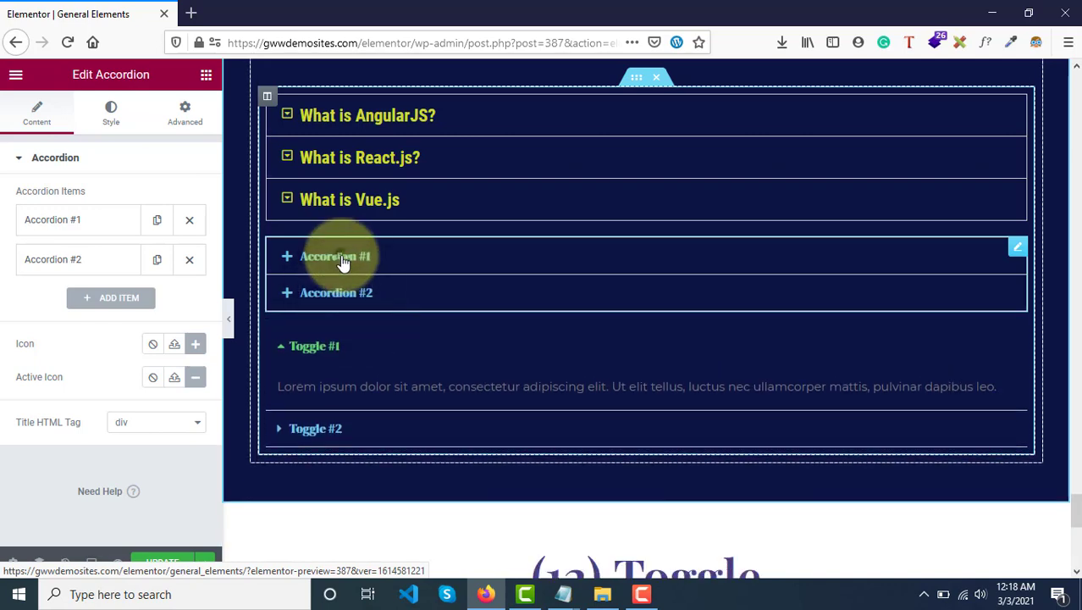
{"action": "left_click", "coordinate": [343, 262]}
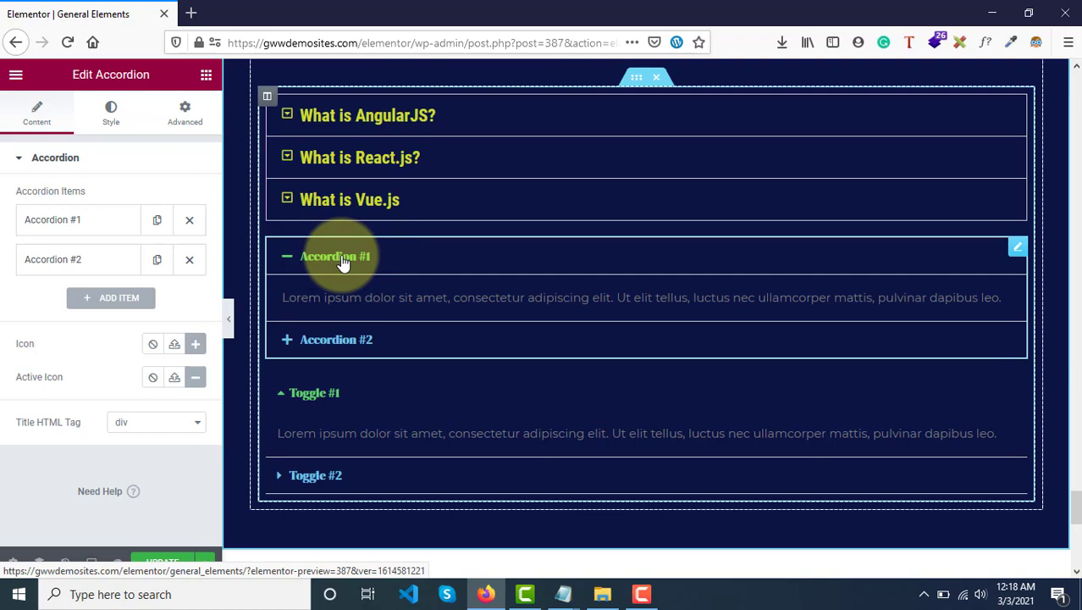
{"action": "left_click", "coordinate": [343, 261]}
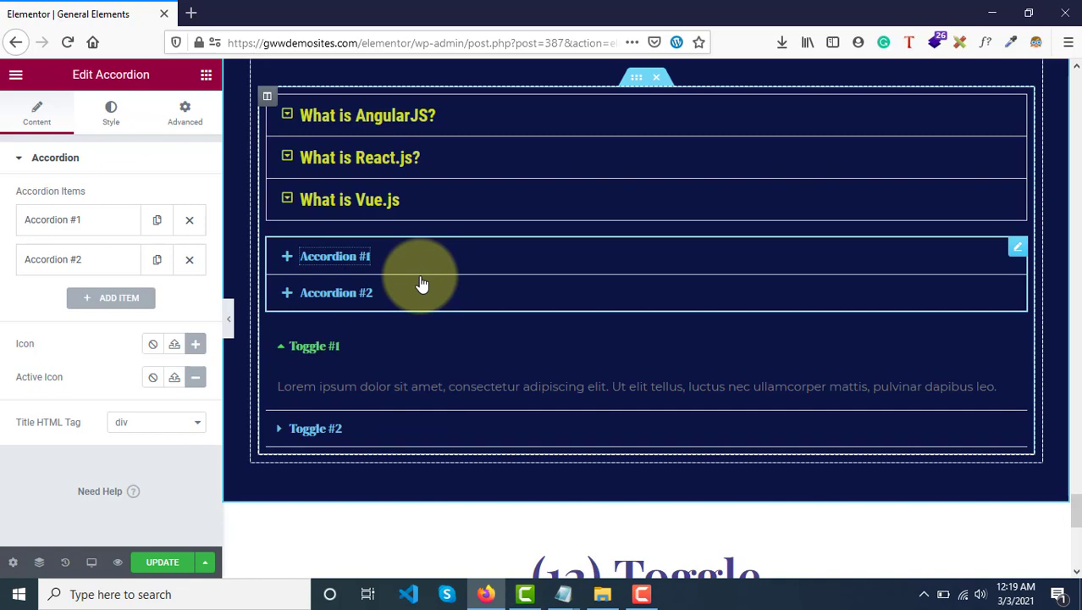
Collapse Toggle #1, and expand and collapse Accordion #1 to compare the two widgets.
{"action": "left_click", "coordinate": [330, 354]}
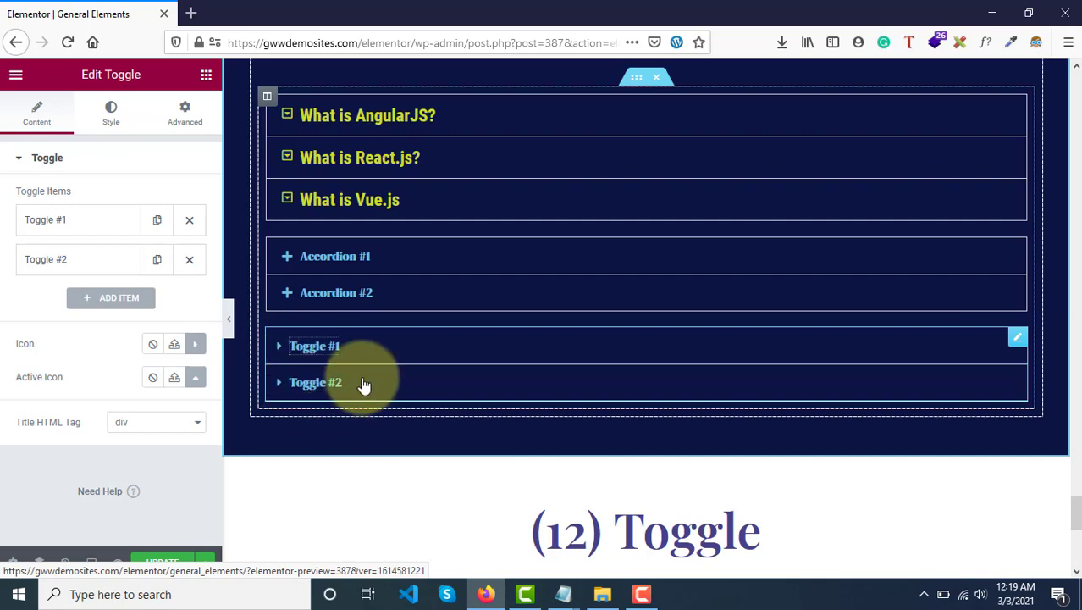
{"action": "scroll", "coordinate": [389, 372], "scroll_direction": "down", "scroll_amount": 1}
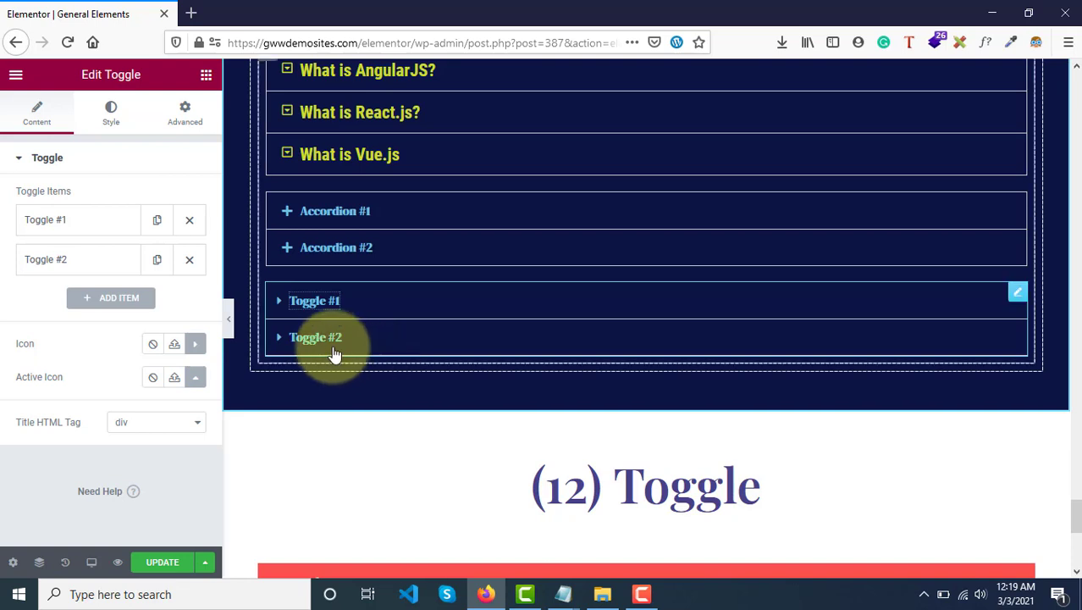
{"action": "left_click", "coordinate": [377, 218]}
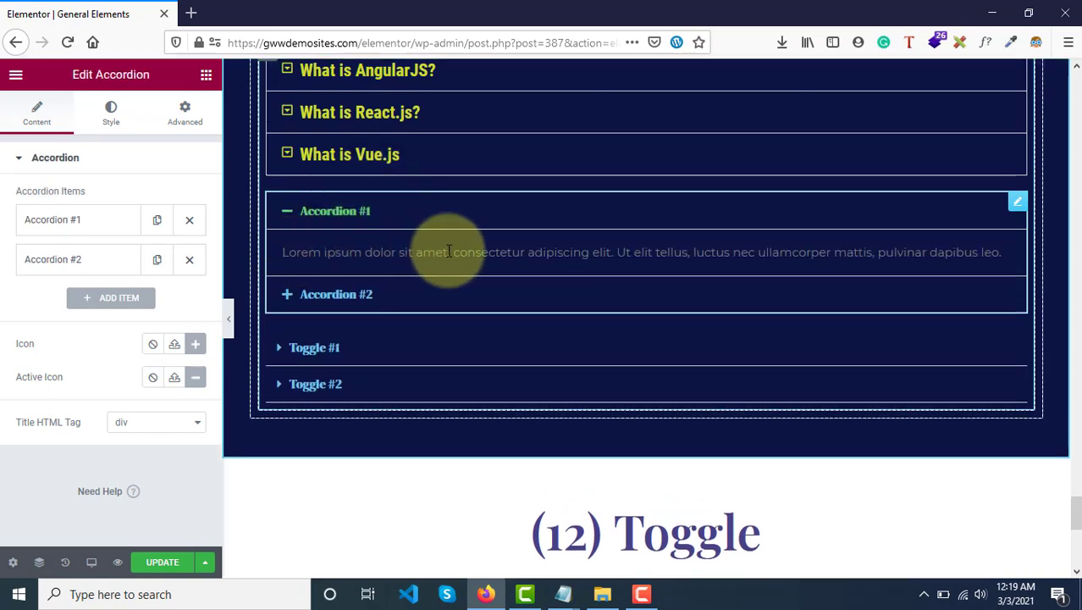
{"action": "left_click", "coordinate": [329, 218]}
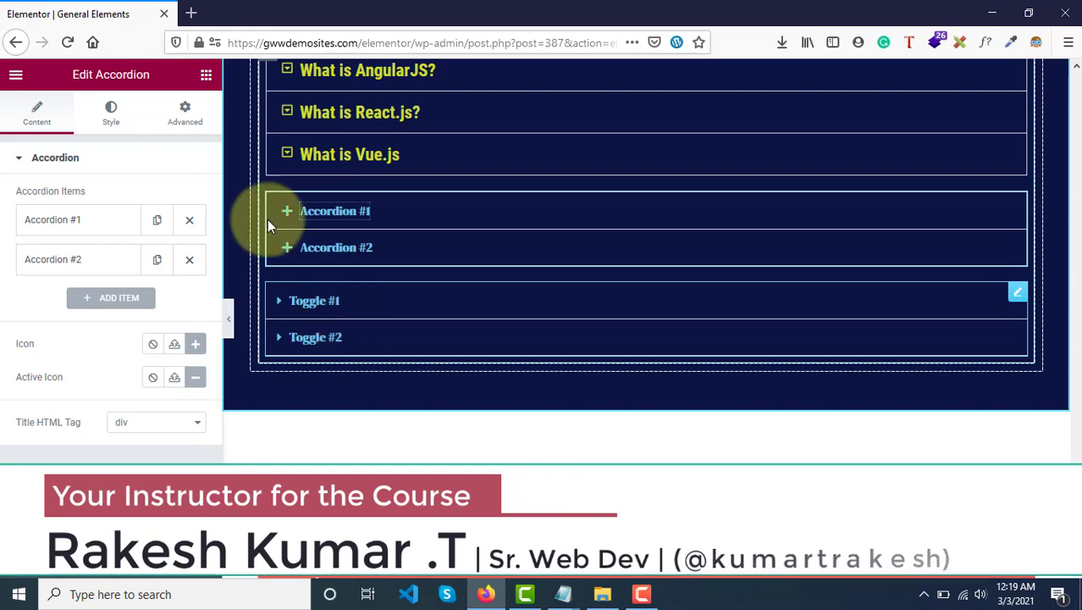
{"action": "left_click", "coordinate": [203, 76]}
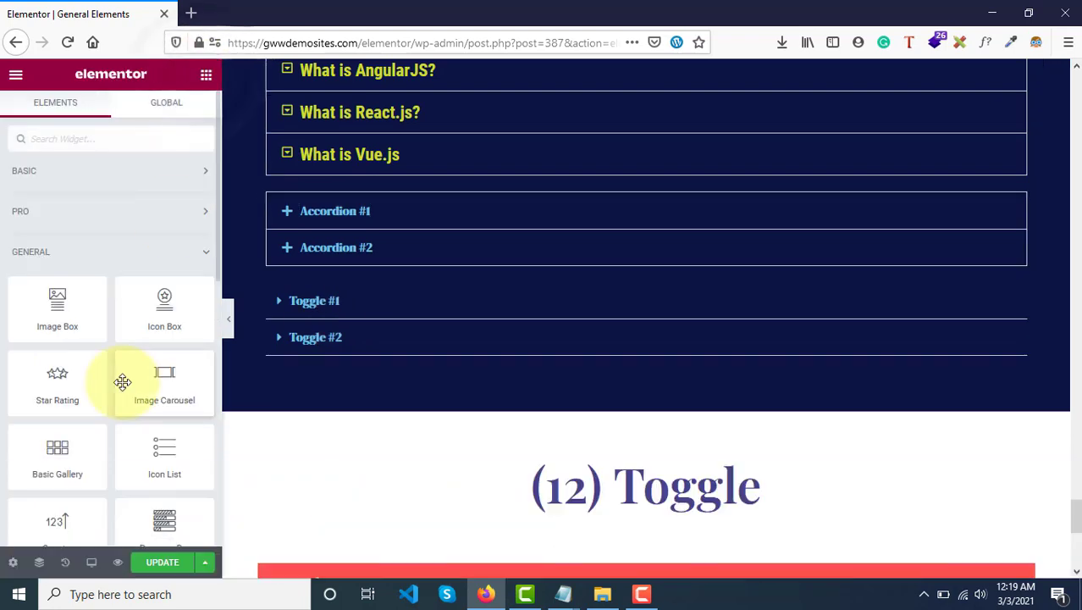
{"action": "scroll", "coordinate": [123, 381], "scroll_direction": "down", "scroll_amount": 7}
{"action": "scroll", "coordinate": [123, 381], "scroll_direction": "up", "scroll_amount": 3}
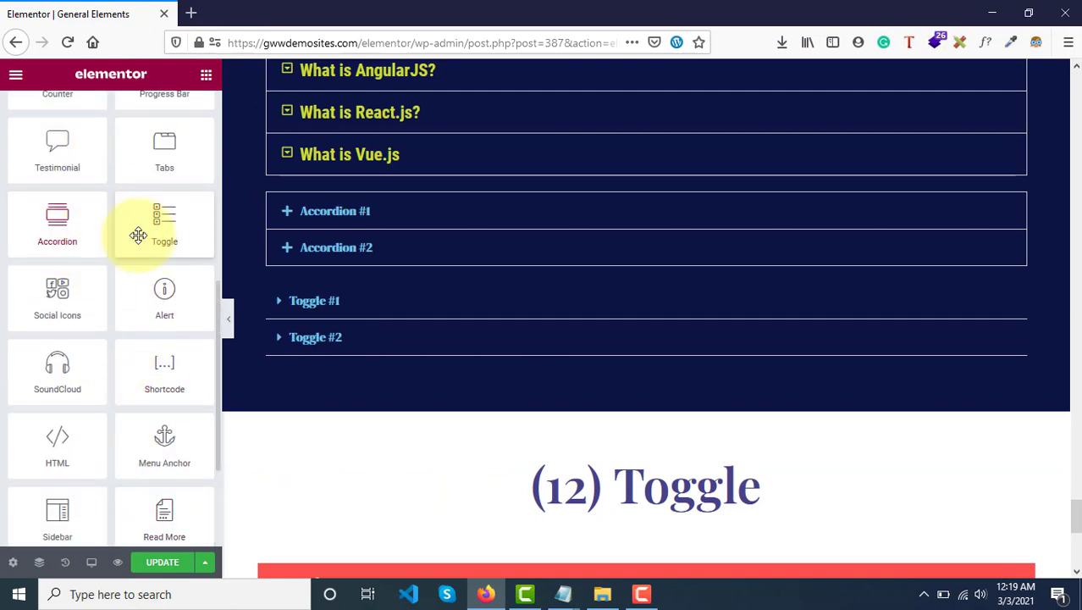
{"action": "scroll", "coordinate": [327, 271], "scroll_direction": "up", "scroll_amount": 2}
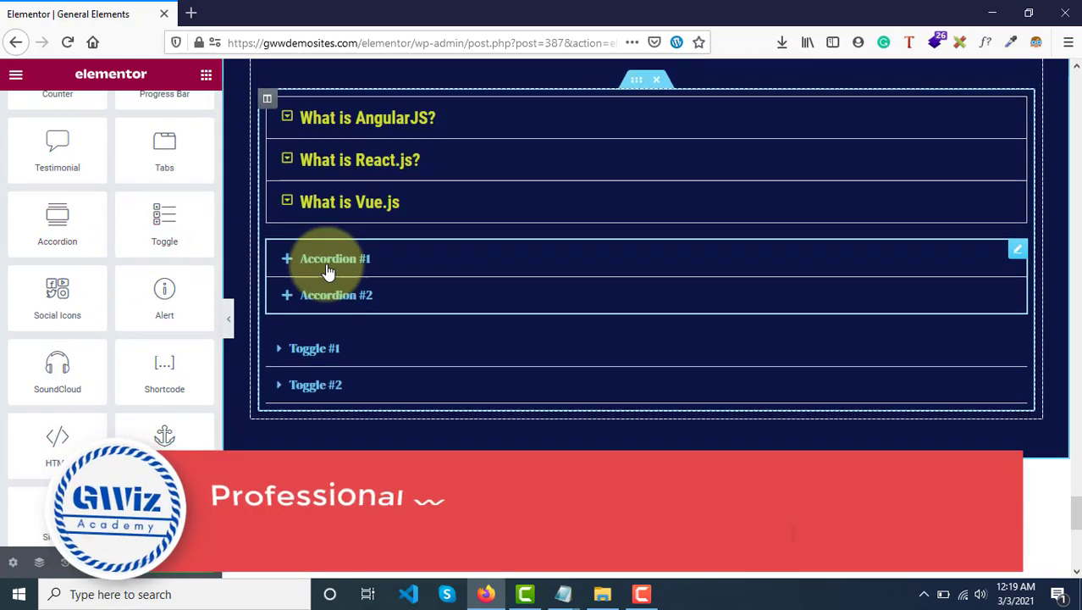
Delete the sample Accordion and Toggle widgets from below the "What is Vue.js" item.
{"action": "scroll", "coordinate": [327, 271], "scroll_direction": "down", "scroll_amount": 2}
{"action": "scroll", "coordinate": [326, 271], "scroll_direction": "up", "scroll_amount": 1}
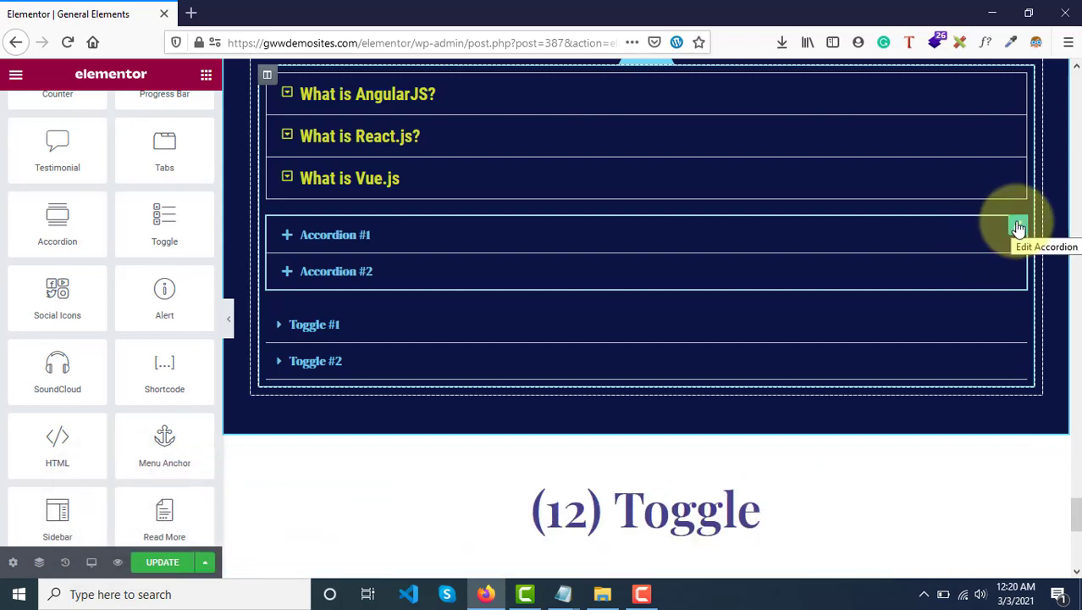
{"action": "right_click", "coordinate": [1017, 226]}
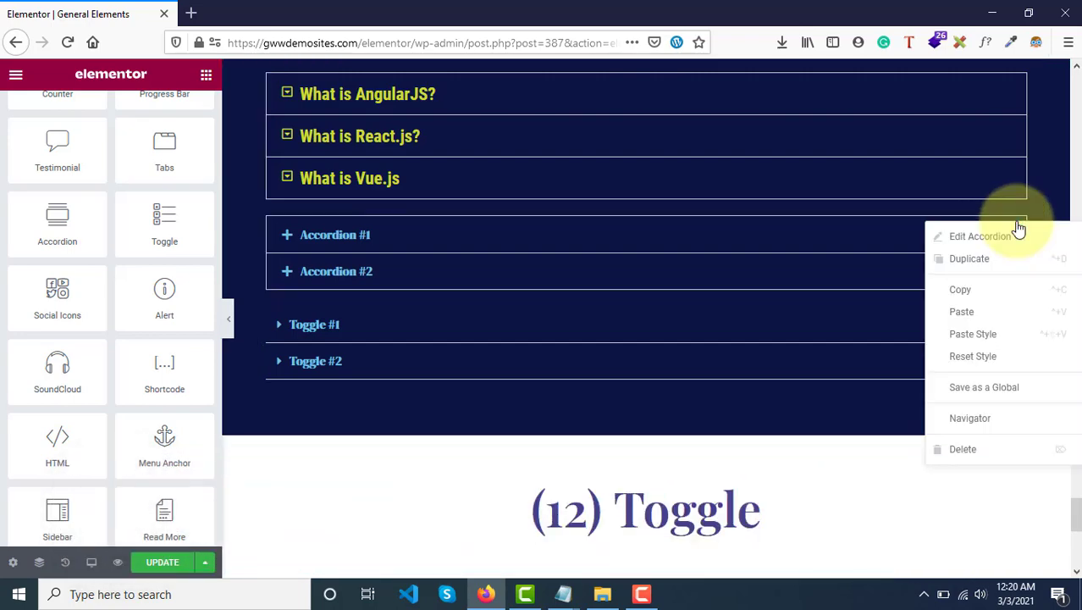
{"action": "left_click", "coordinate": [964, 451]}
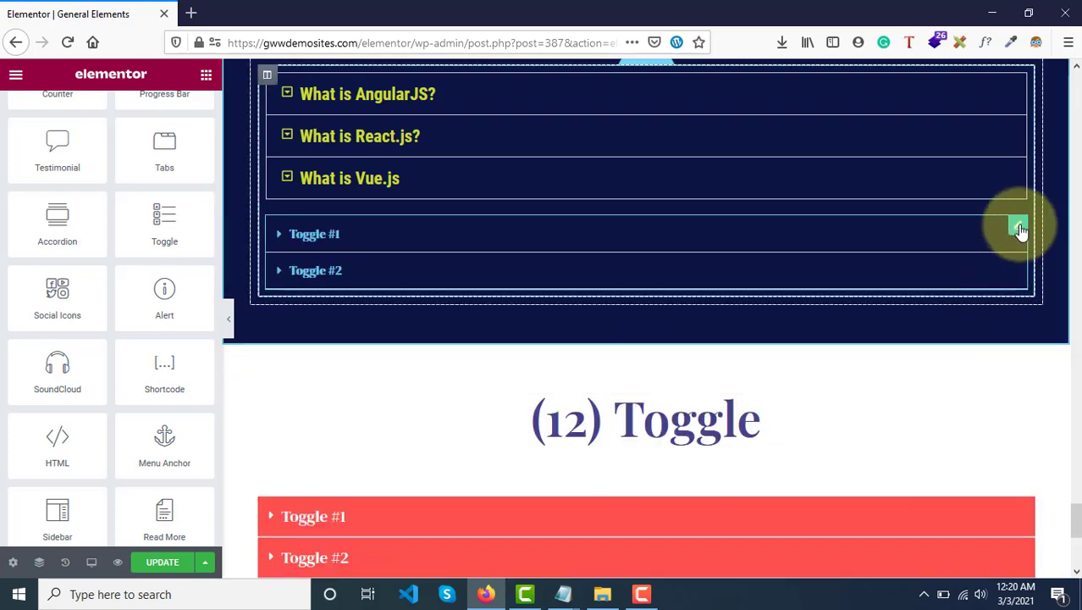
{"action": "right_click", "coordinate": [1018, 229]}
{"action": "left_click", "coordinate": [961, 451]}
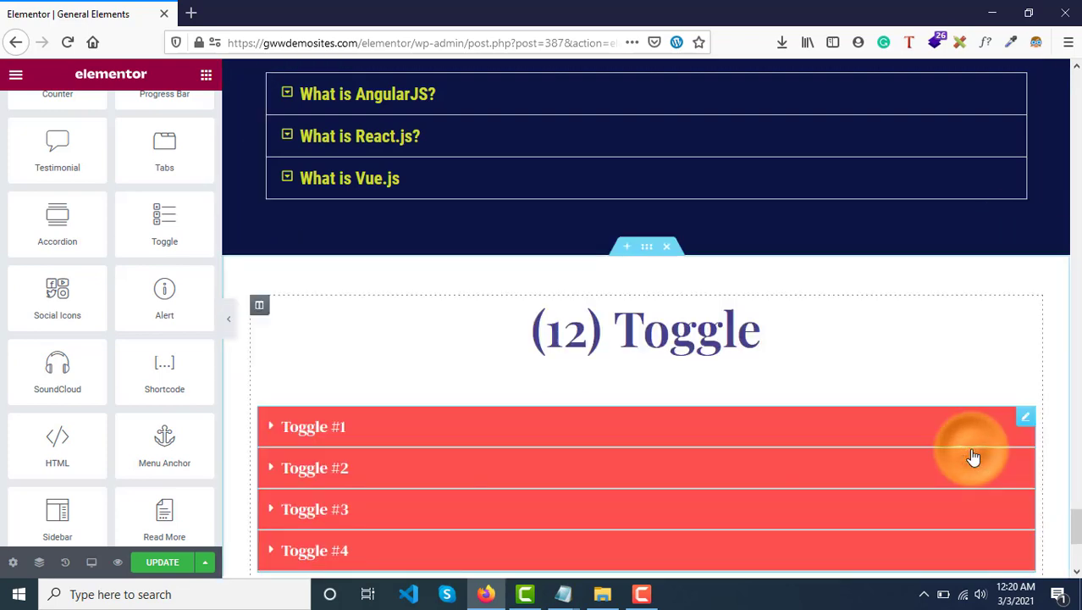
Examine the finished "(11) Accordion" and "(12) Toggle" sections on the page.
{"action": "scroll", "coordinate": [550, 314], "scroll_direction": "up", "scroll_amount": 2}
{"action": "scroll", "coordinate": [470, 197], "scroll_direction": "up", "scroll_amount": 2}
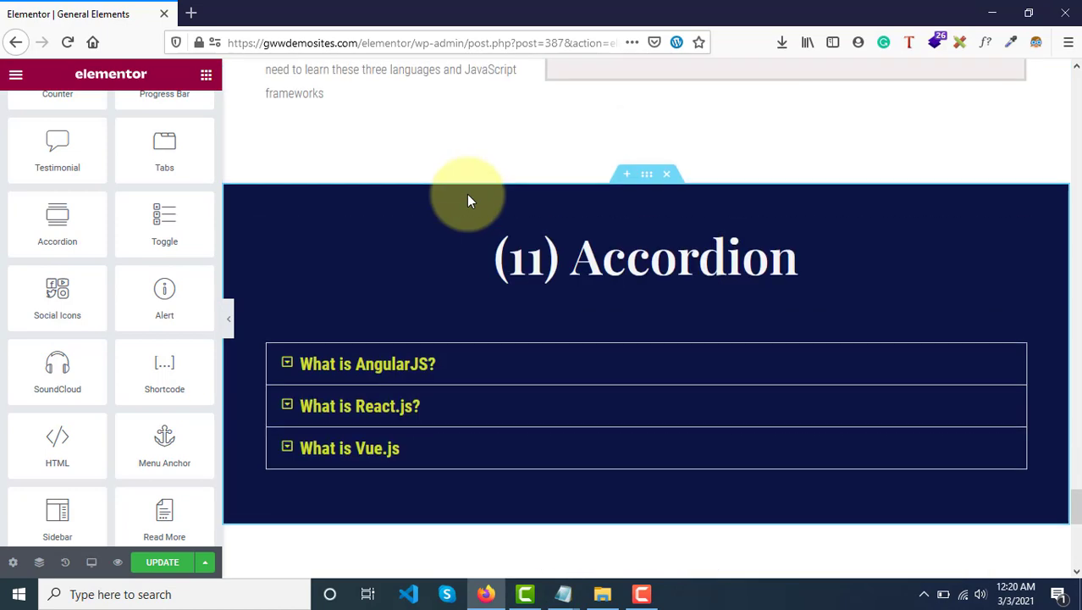
{"action": "scroll", "coordinate": [624, 175], "scroll_direction": "down", "scroll_amount": 1}
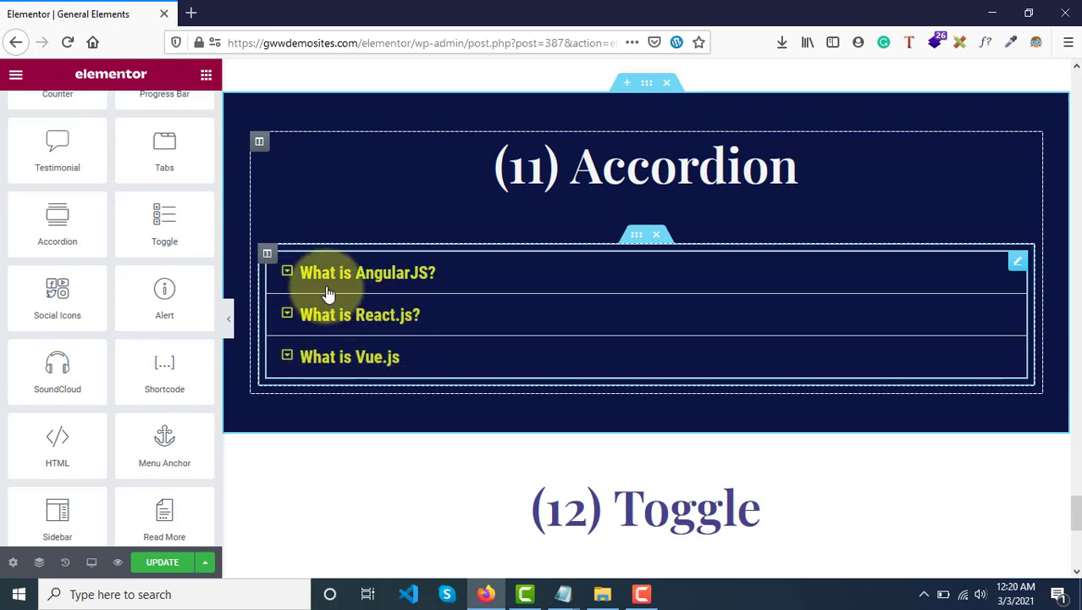
{"action": "scroll", "coordinate": [327, 293], "scroll_direction": "down", "scroll_amount": 3}
{"action": "scroll", "coordinate": [338, 436], "scroll_direction": "down", "scroll_amount": 1}
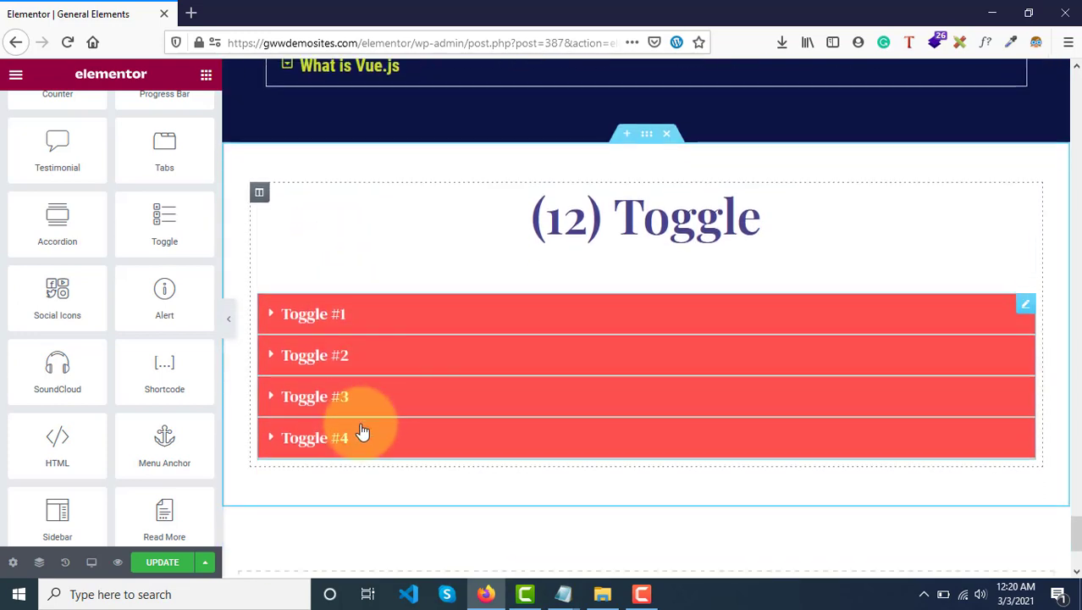
{"action": "scroll", "coordinate": [362, 433], "scroll_direction": "down", "scroll_amount": 1}
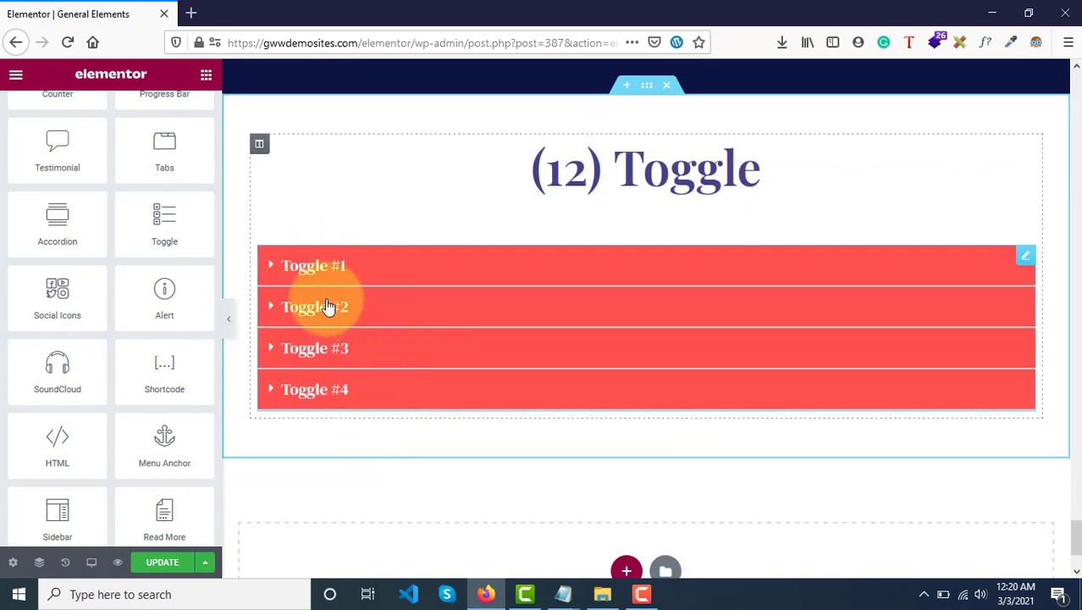
{"action": "scroll", "coordinate": [415, 326], "scroll_direction": "up", "scroll_amount": 5}
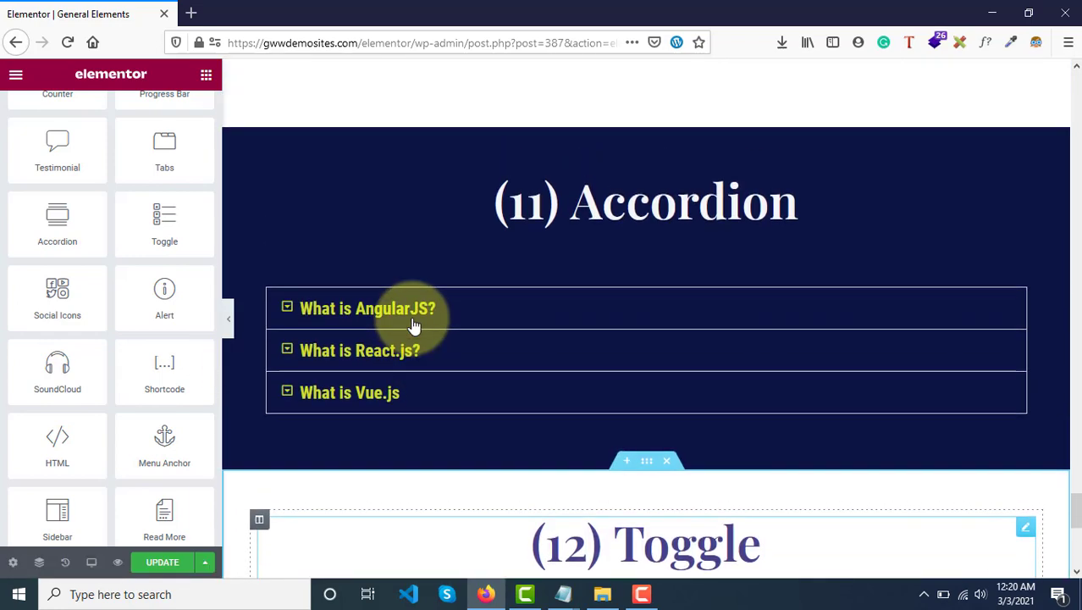
{"action": "scroll", "coordinate": [416, 326], "scroll_direction": "down", "scroll_amount": 1}
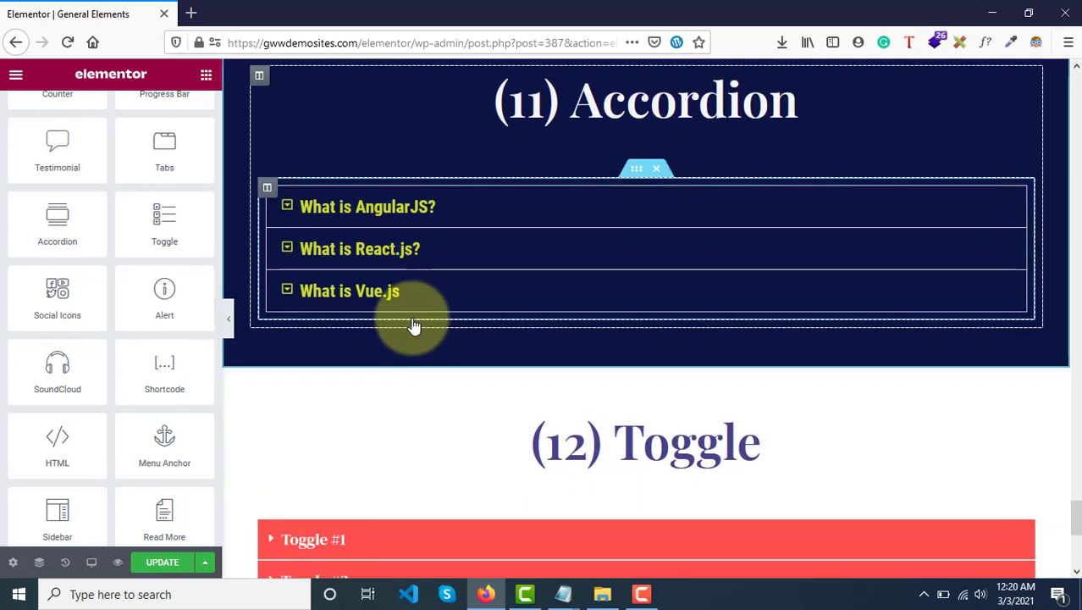
Update the General Elements page and open its preview.
{"action": "left_click", "coordinate": [163, 565]}
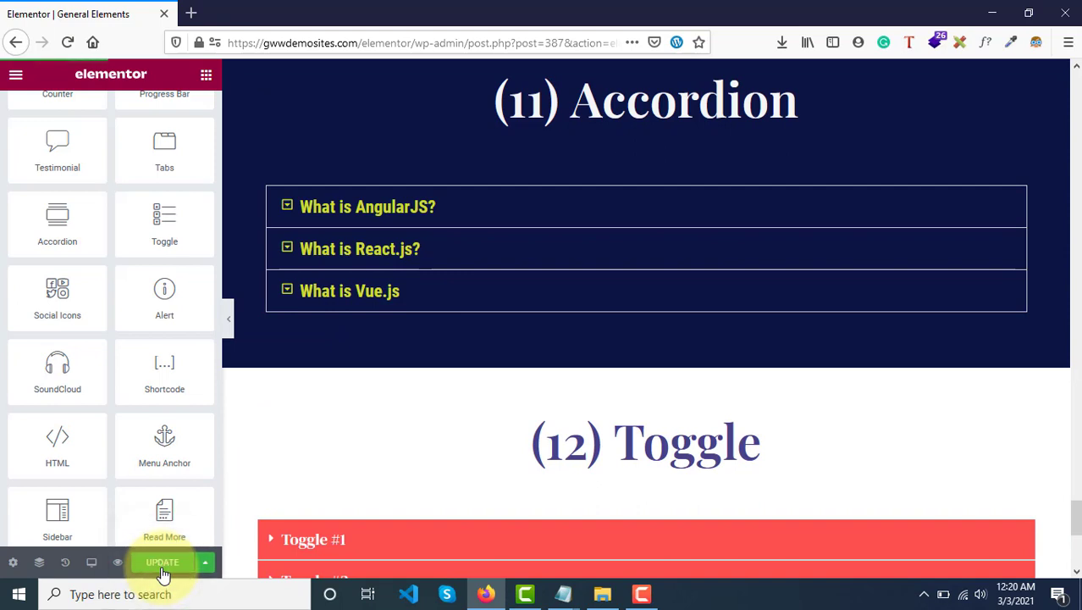
{"action": "left_click", "coordinate": [118, 563]}
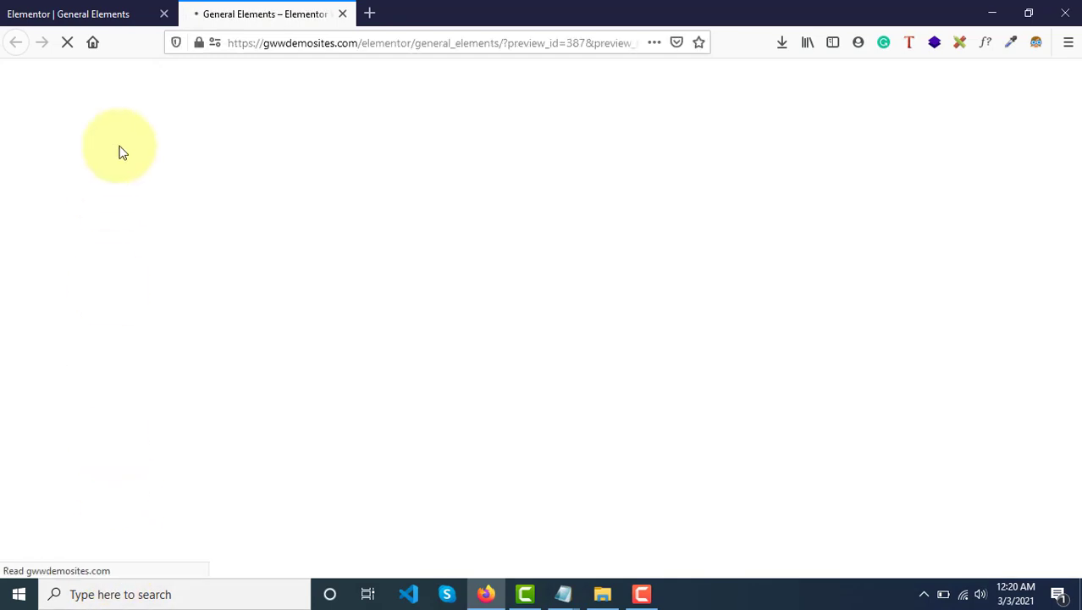
Examine the "(11) Accordion" and "(12) Toggle" sections in the page preview.
{"action": "scroll", "coordinate": [281, 231], "scroll_direction": "down", "scroll_amount": 15}
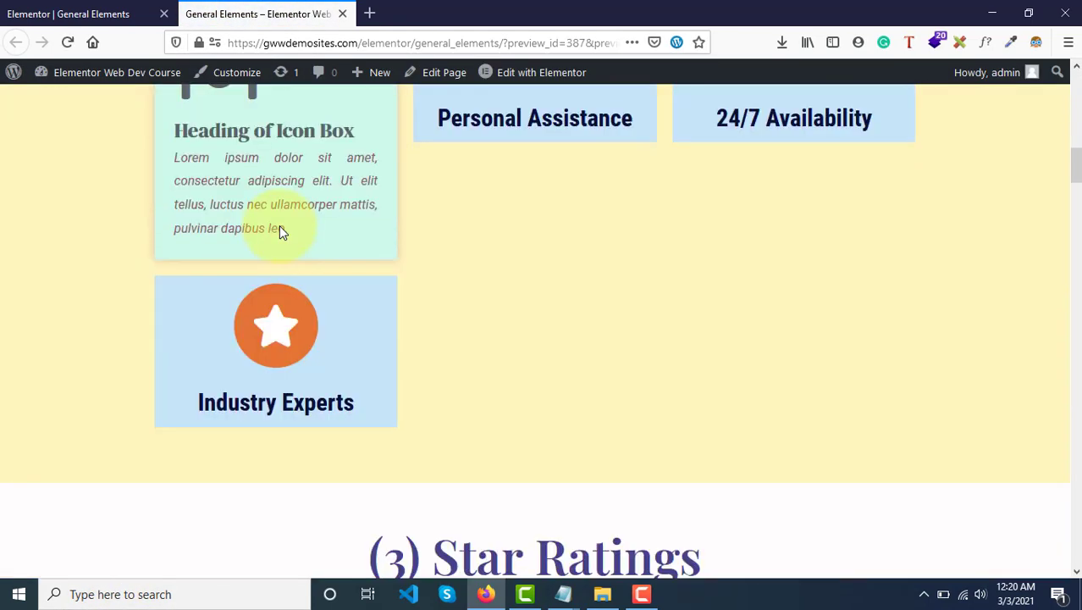
{"action": "scroll", "coordinate": [281, 227], "scroll_direction": "down", "scroll_amount": 20}
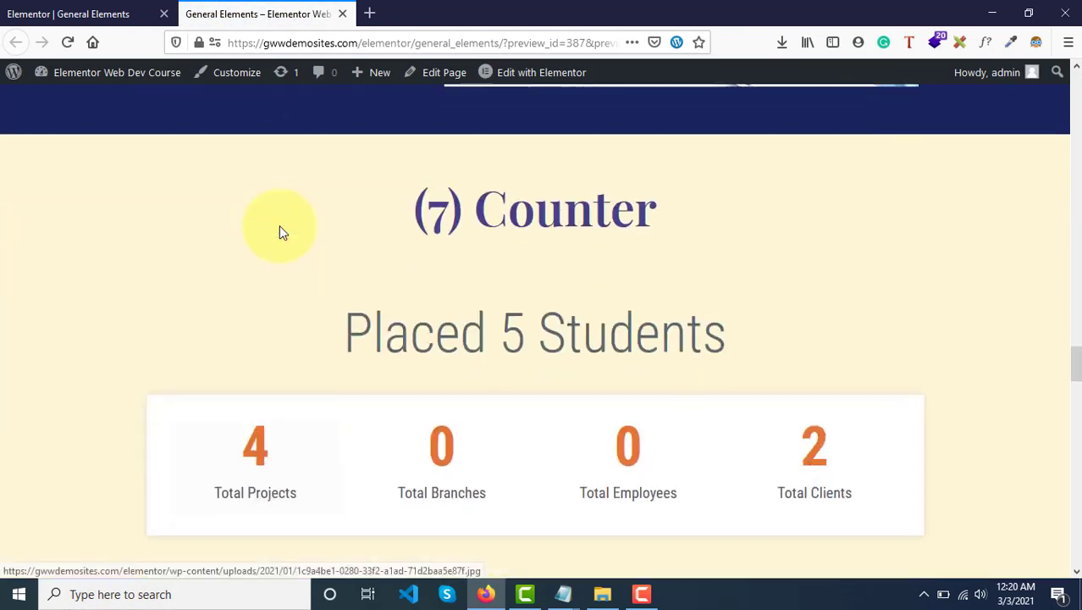
{"action": "scroll", "coordinate": [281, 230], "scroll_direction": "down", "scroll_amount": 10}
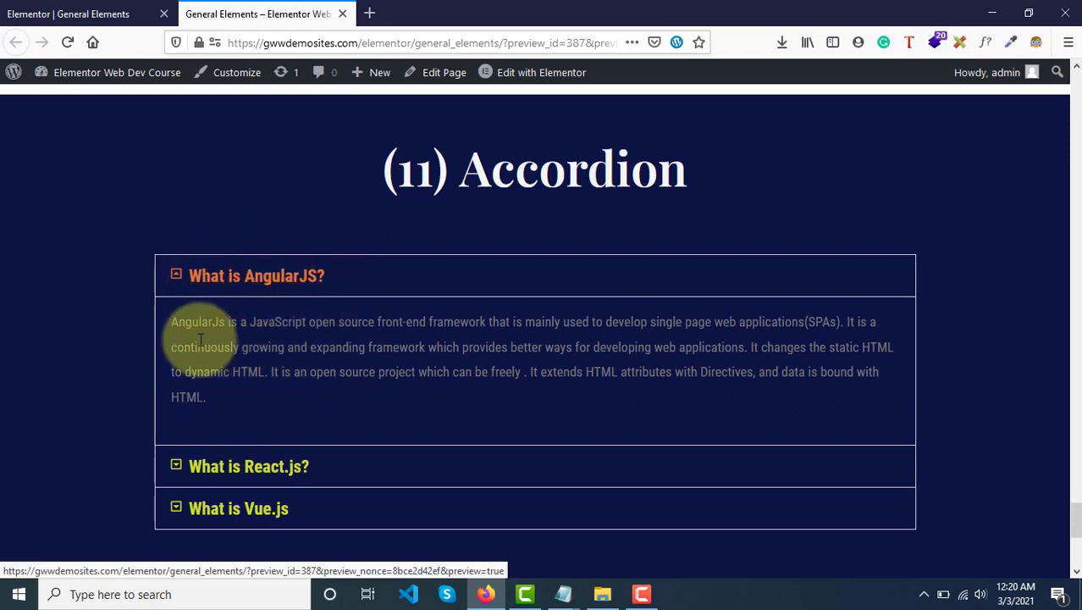
{"action": "scroll", "coordinate": [255, 389], "scroll_direction": "down", "scroll_amount": 4}
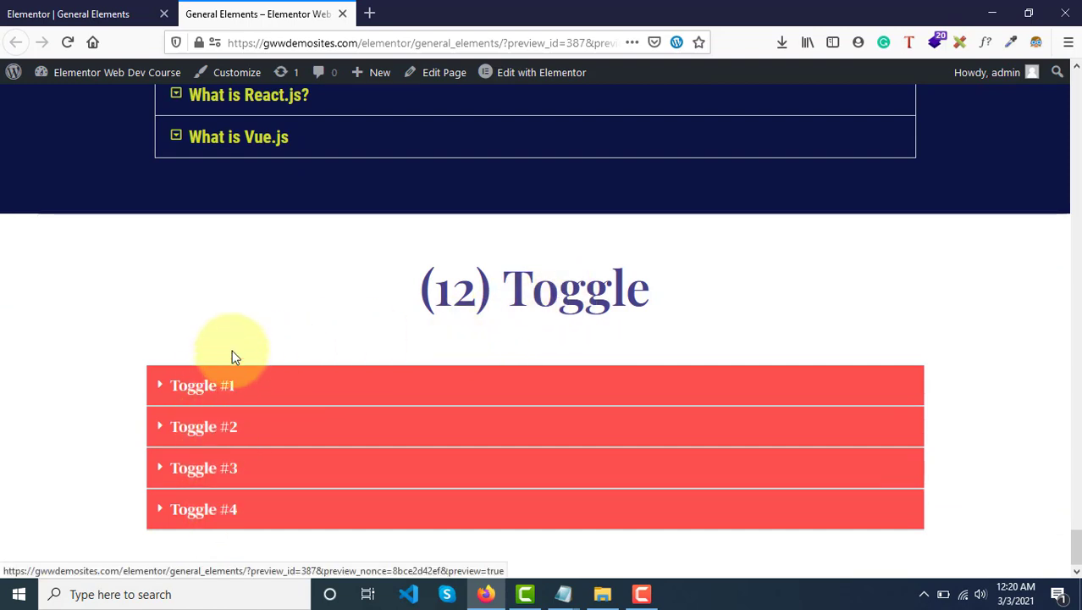
{"action": "scroll", "coordinate": [232, 350], "scroll_direction": "up", "scroll_amount": 4}
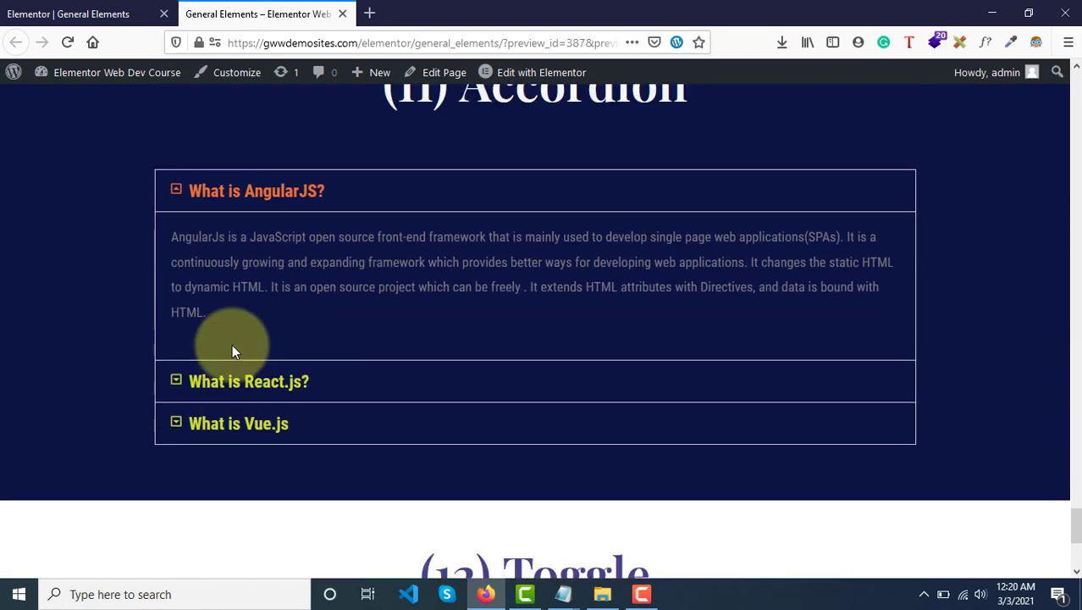
{"action": "scroll", "coordinate": [232, 344], "scroll_direction": "up", "scroll_amount": 1}
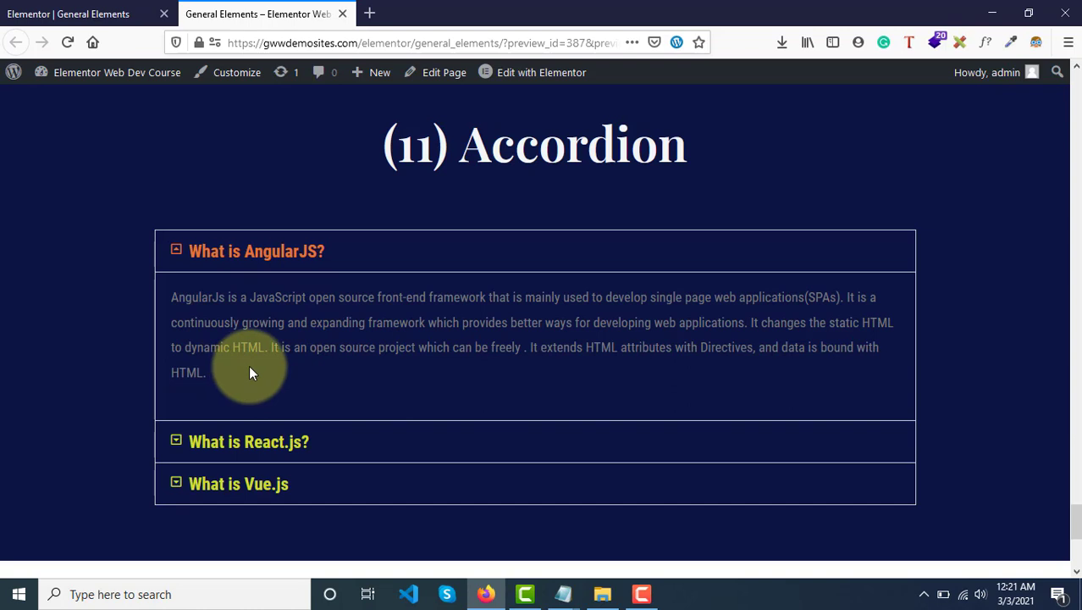
{"action": "scroll", "coordinate": [249, 365], "scroll_direction": "down", "scroll_amount": 1}
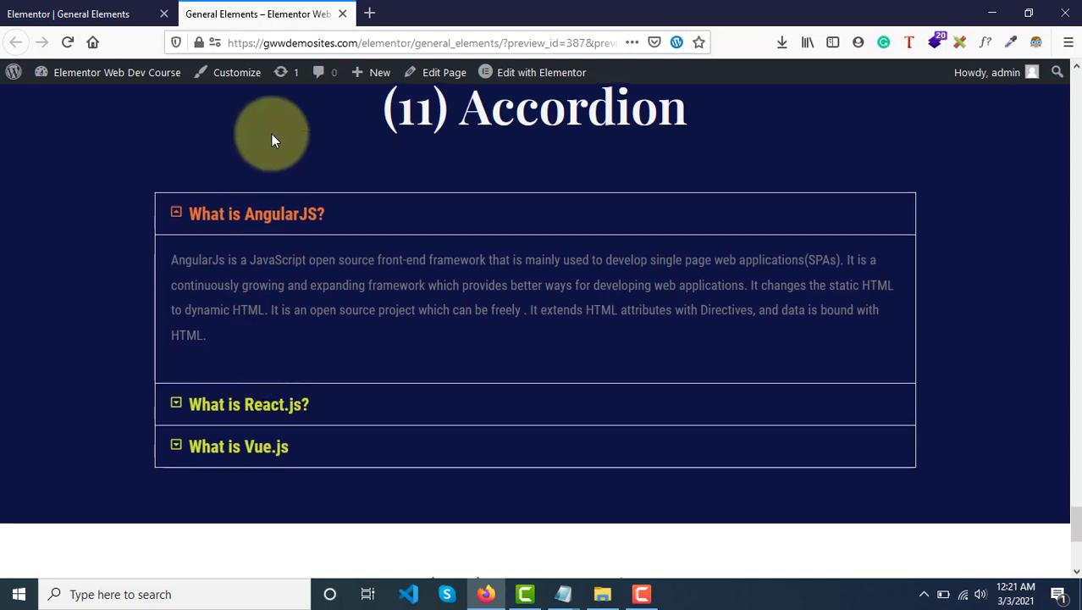
Expand Toggle #1, Toggle #2 and Toggle #3 in the preview's "(12) Toggle" section.
{"action": "scroll", "coordinate": [369, 218], "scroll_direction": "down", "scroll_amount": 2}
{"action": "scroll", "coordinate": [370, 219], "scroll_direction": "down", "scroll_amount": 2}
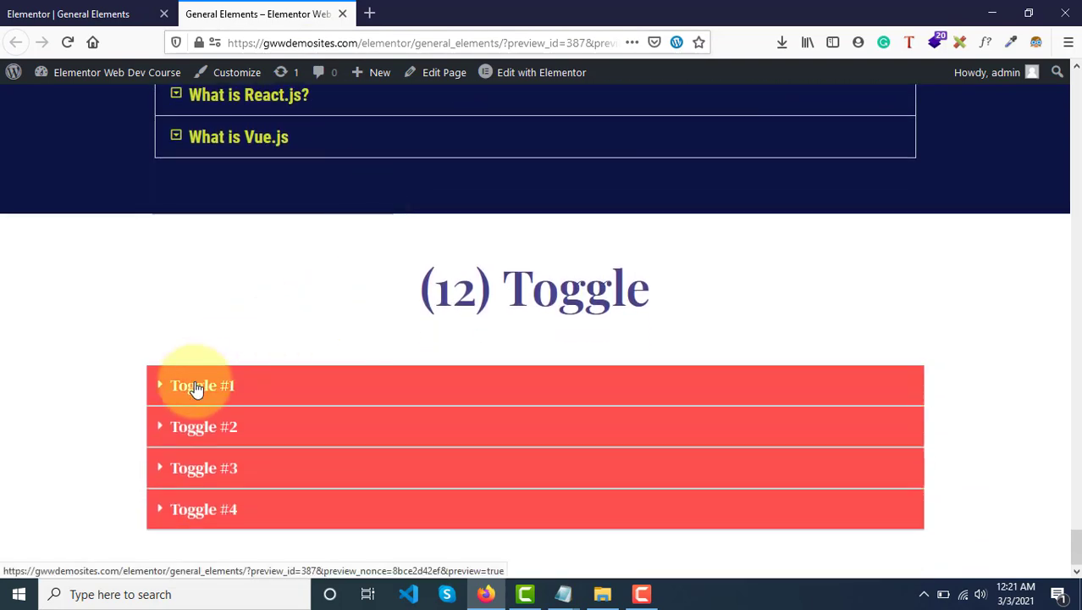
{"action": "left_click", "coordinate": [196, 387]}
{"action": "scroll", "coordinate": [195, 386], "scroll_direction": "down", "scroll_amount": 1}
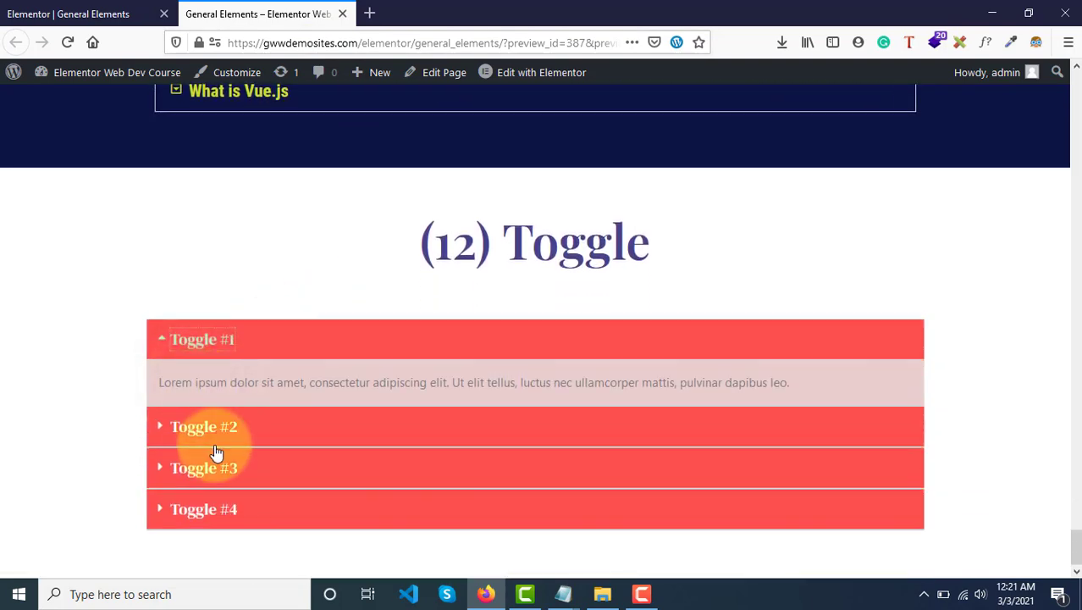
{"action": "left_click", "coordinate": [241, 439]}
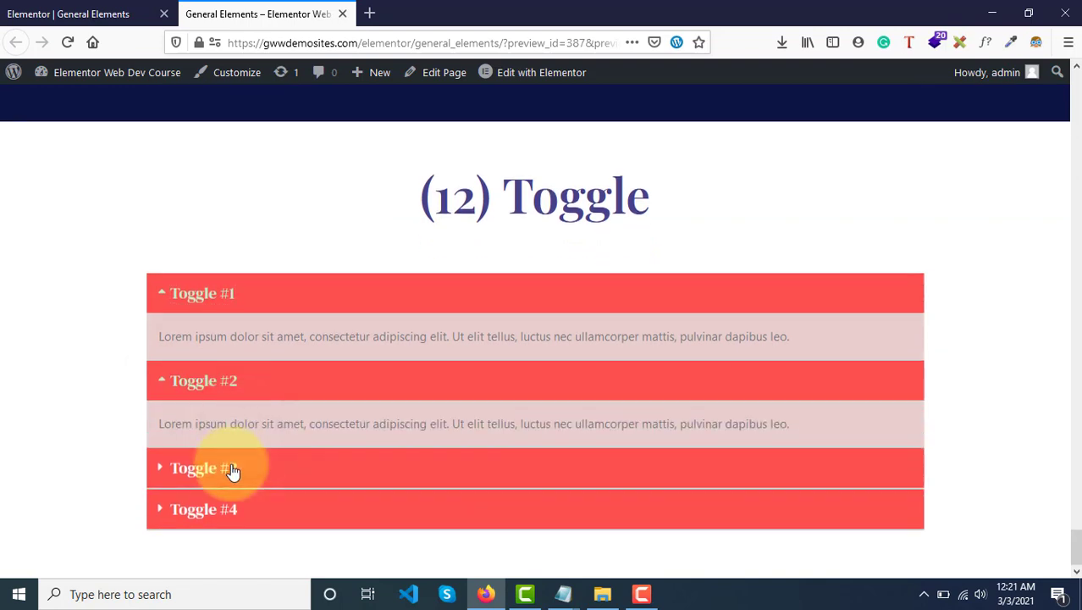
{"action": "left_click", "coordinate": [234, 472]}
Reload the preview and compare the initial states of the Accordion and Toggle sections.
{"action": "scroll", "coordinate": [234, 471], "scroll_direction": "up", "scroll_amount": 4}
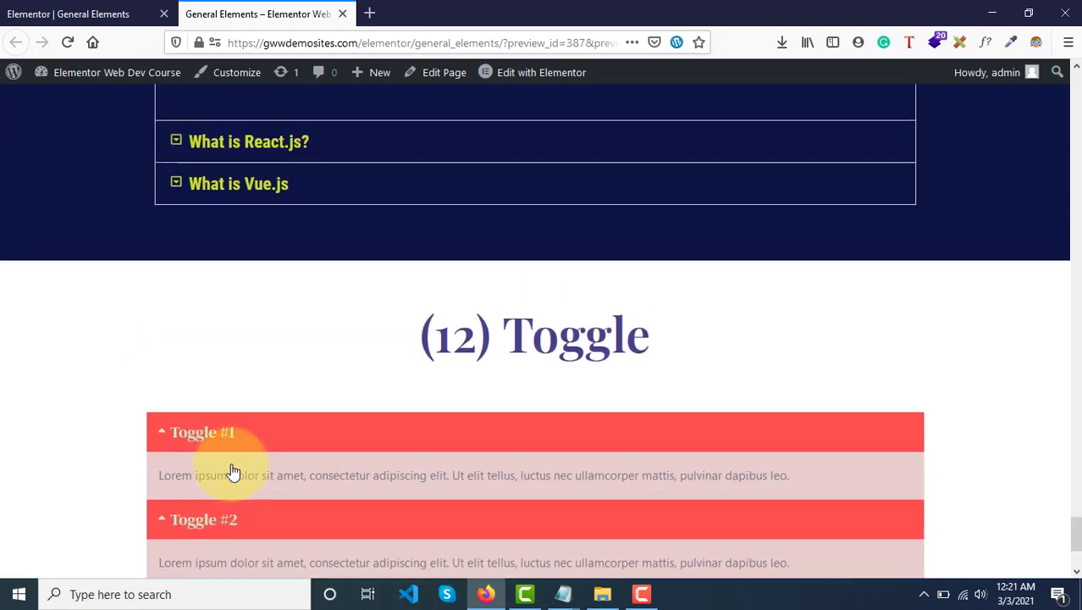
{"action": "scroll", "coordinate": [233, 472], "scroll_direction": "up", "scroll_amount": 1}
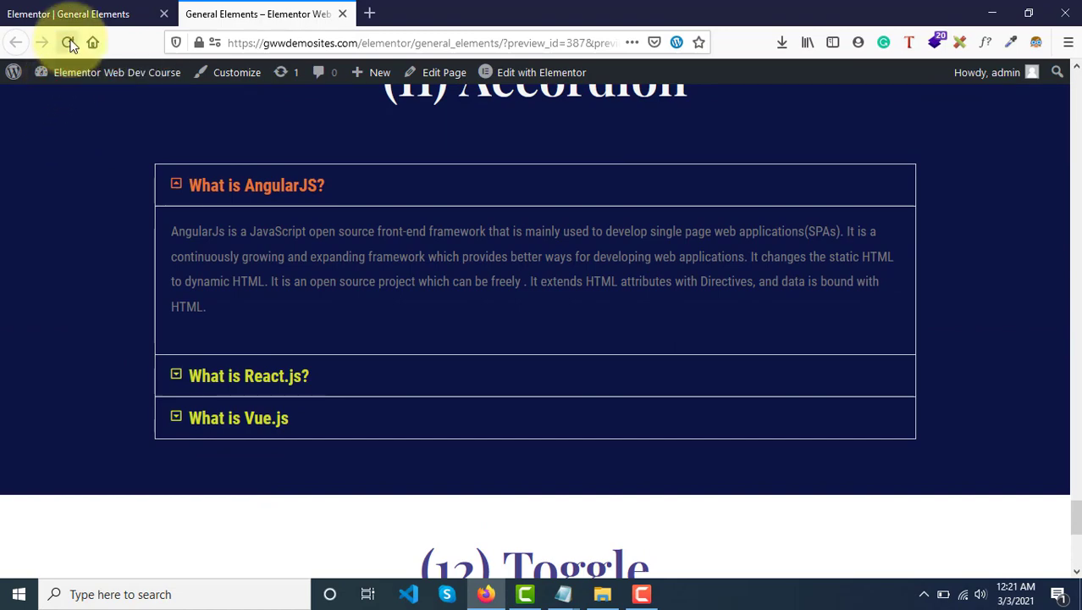
{"action": "left_click", "coordinate": [71, 42]}
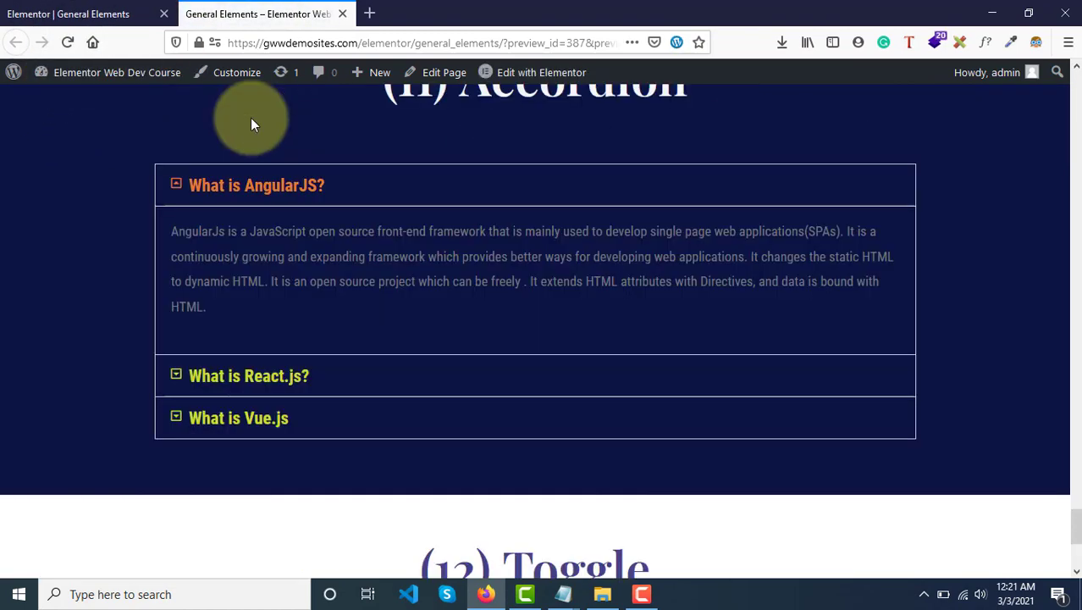
{"action": "scroll", "coordinate": [250, 124], "scroll_direction": "down", "scroll_amount": 3}
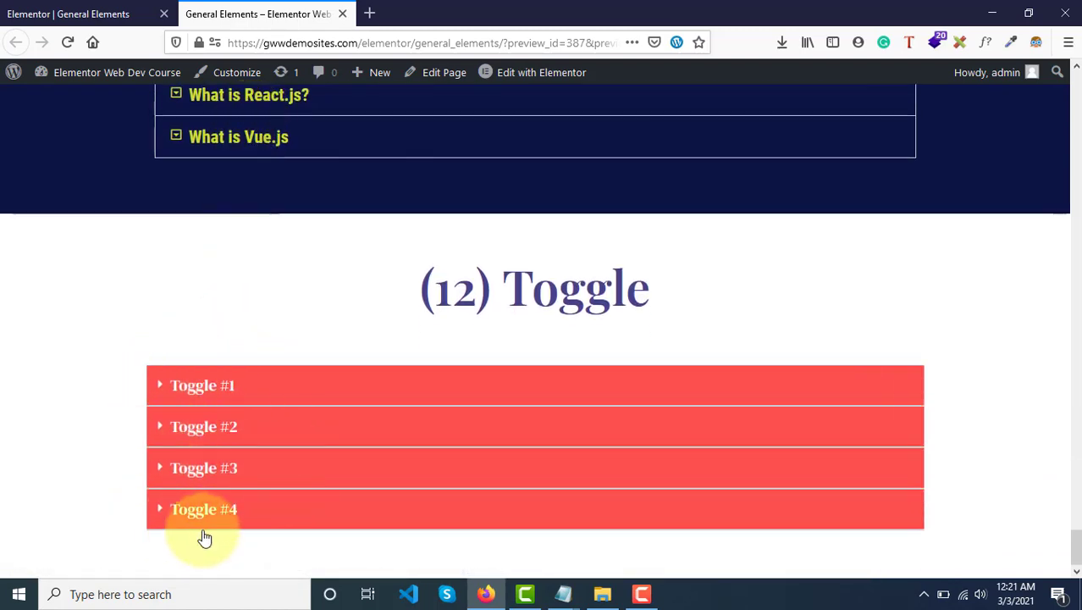
{"action": "scroll", "coordinate": [278, 447], "scroll_direction": "up", "scroll_amount": 4}
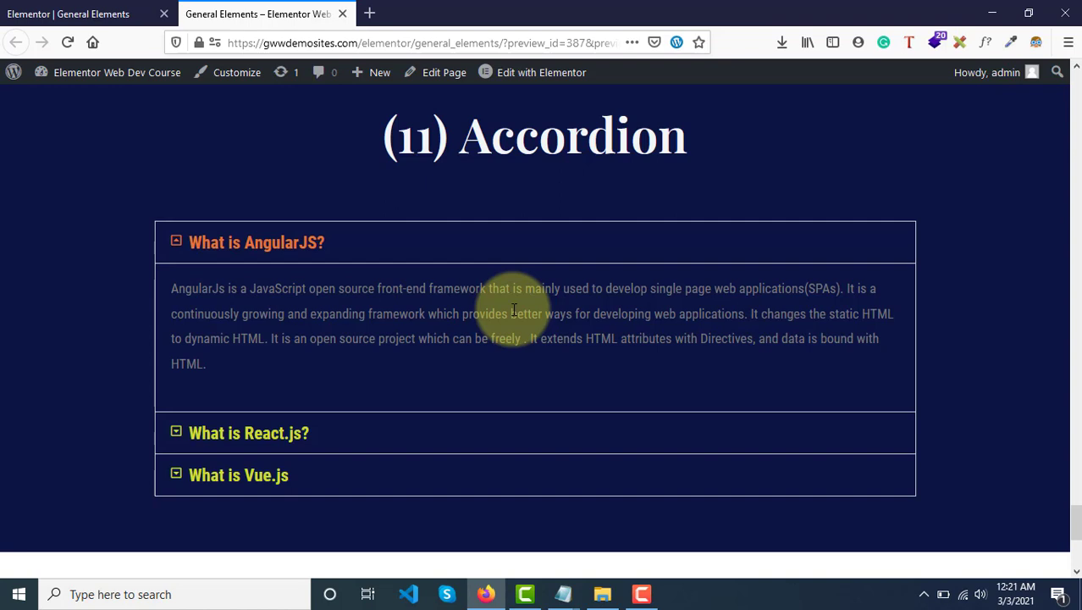
Expand the React.js, Vue.js and AngularJS accordion items in turn, and repeat with React.js and Vue.js.
{"action": "scroll", "coordinate": [513, 310], "scroll_direction": "down", "scroll_amount": 3}
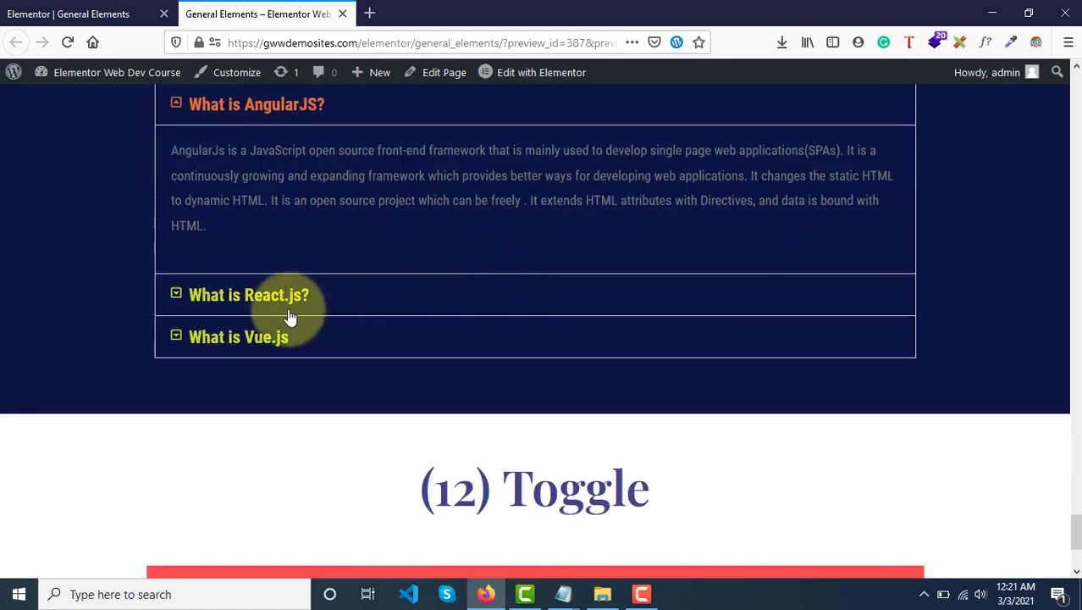
{"action": "scroll", "coordinate": [231, 301], "scroll_direction": "up", "scroll_amount": 2}
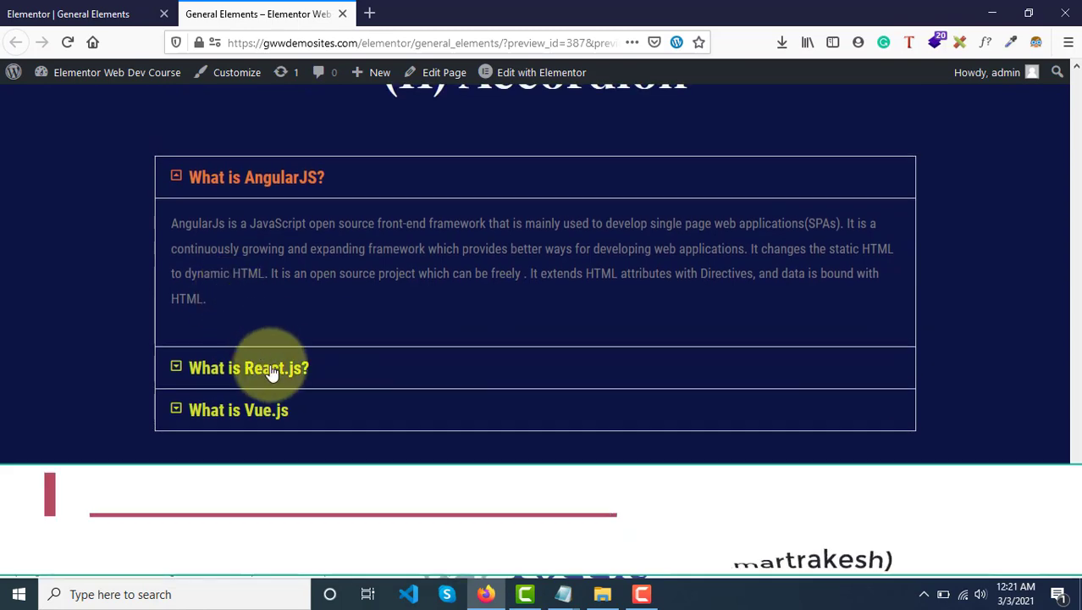
{"action": "left_click", "coordinate": [272, 371]}
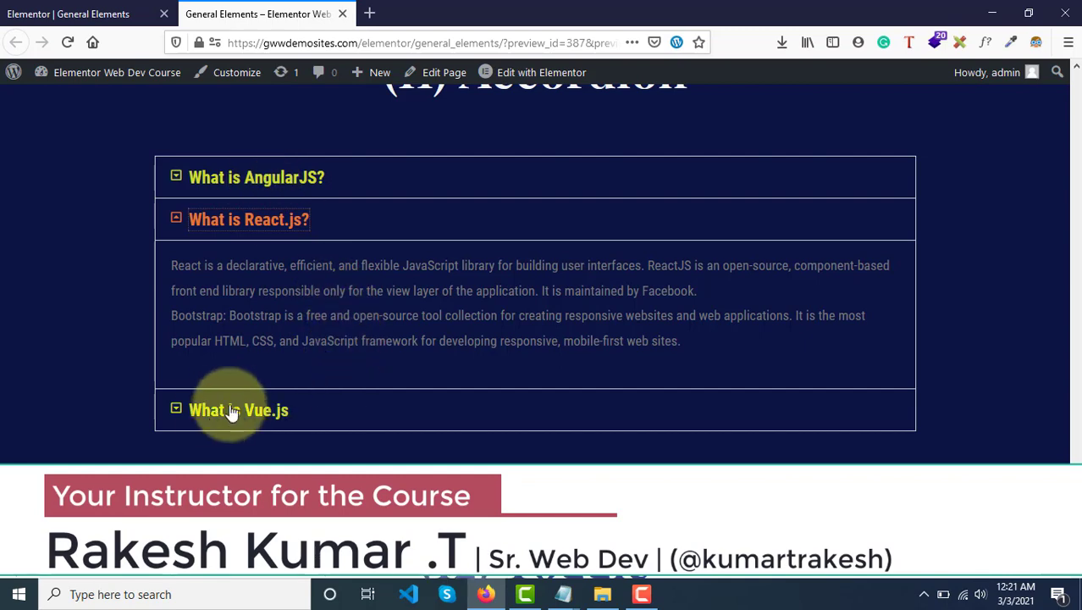
{"action": "left_click", "coordinate": [205, 415]}
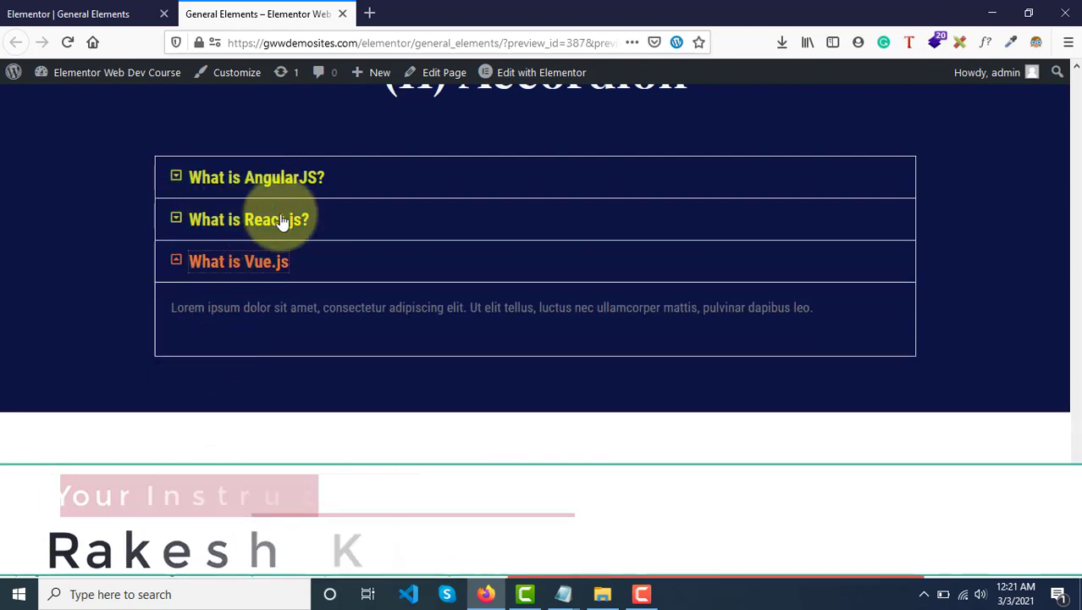
{"action": "scroll", "coordinate": [358, 209], "scroll_direction": "up", "scroll_amount": 2}
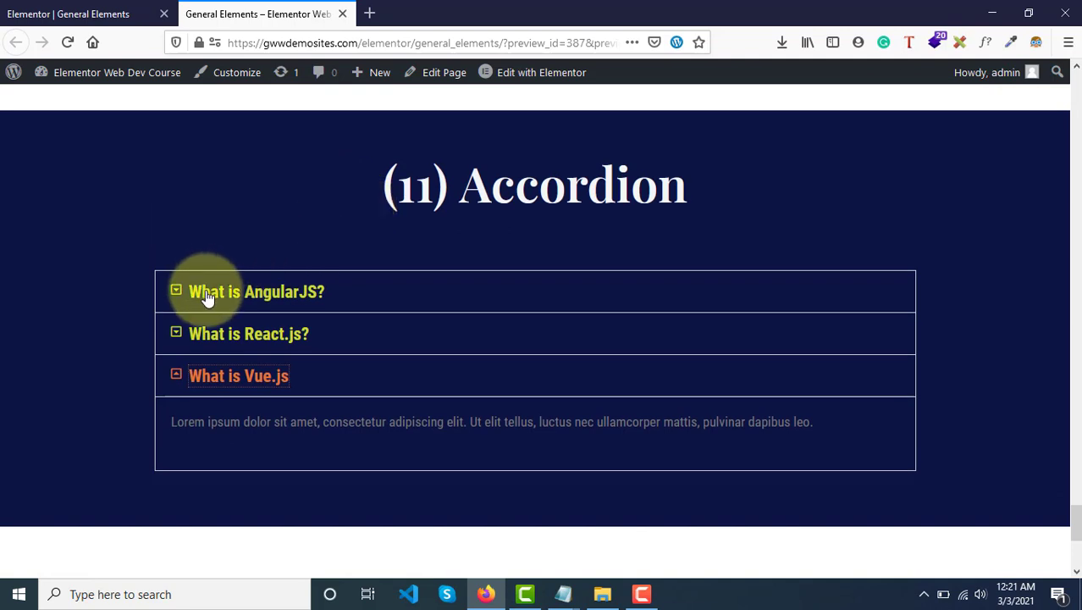
{"action": "left_click", "coordinate": [271, 301]}
{"action": "scroll", "coordinate": [275, 364], "scroll_direction": "down", "scroll_amount": 2}
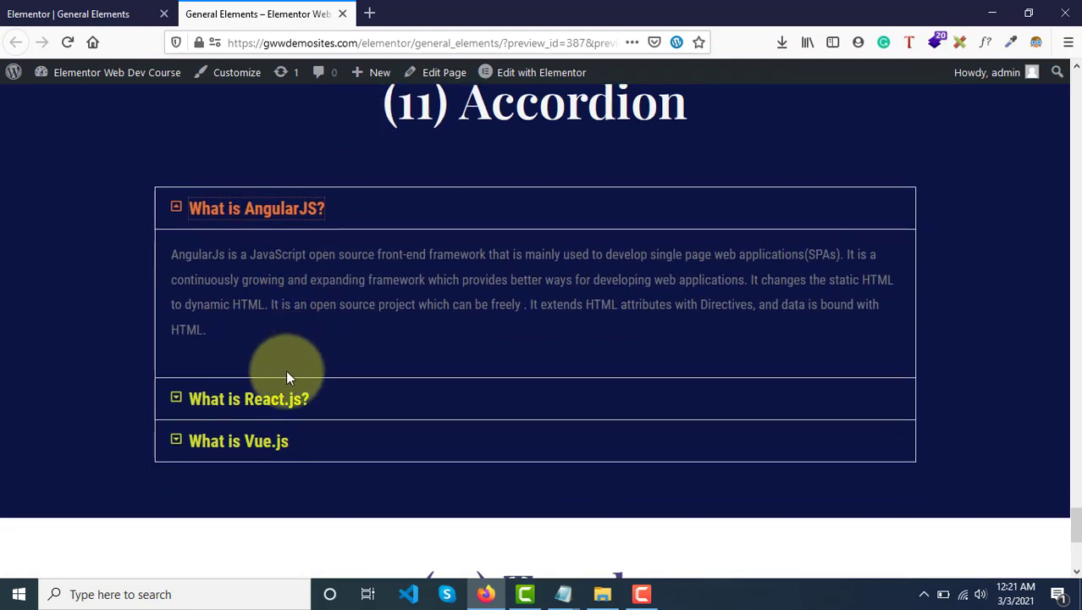
{"action": "left_click", "coordinate": [265, 398]}
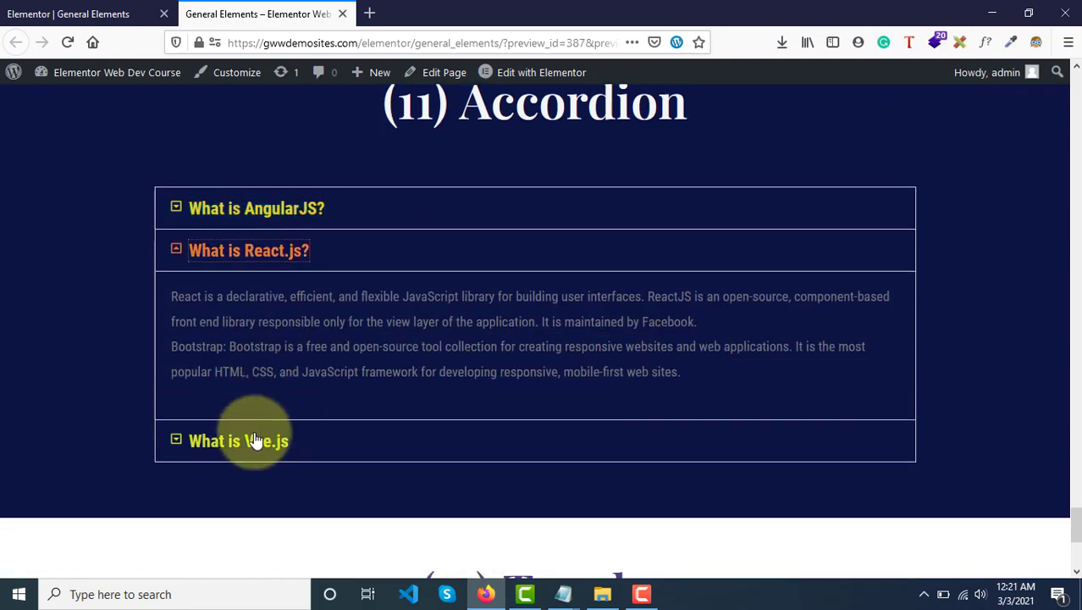
{"action": "left_click", "coordinate": [254, 440]}
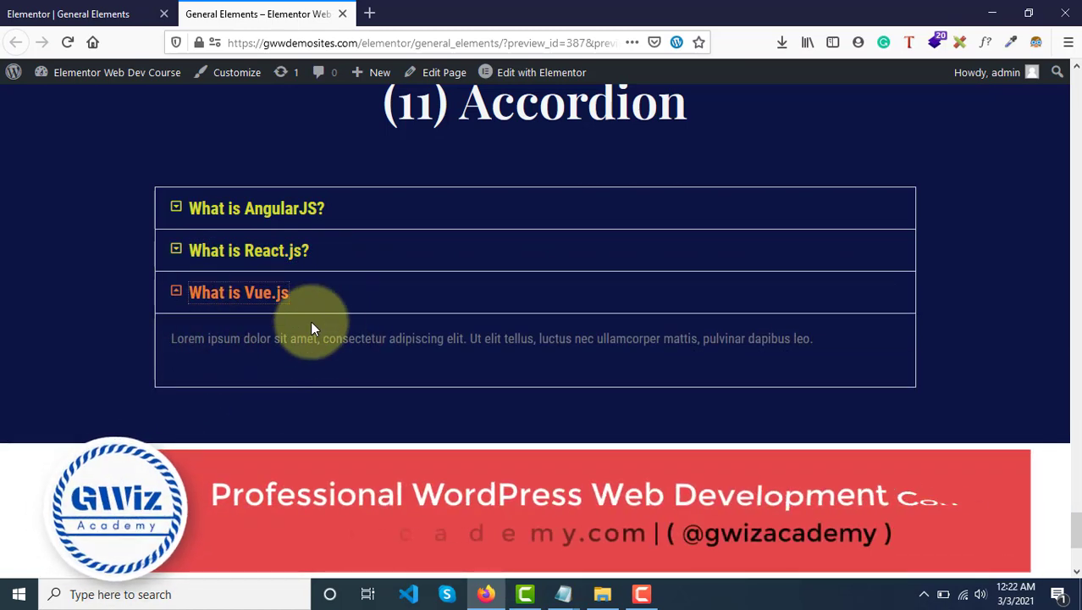
Expand all four items of the "(12) Toggle" section one after another, from Toggle #1 to Toggle #4.
{"action": "scroll", "coordinate": [311, 327], "scroll_direction": "down", "scroll_amount": 3}
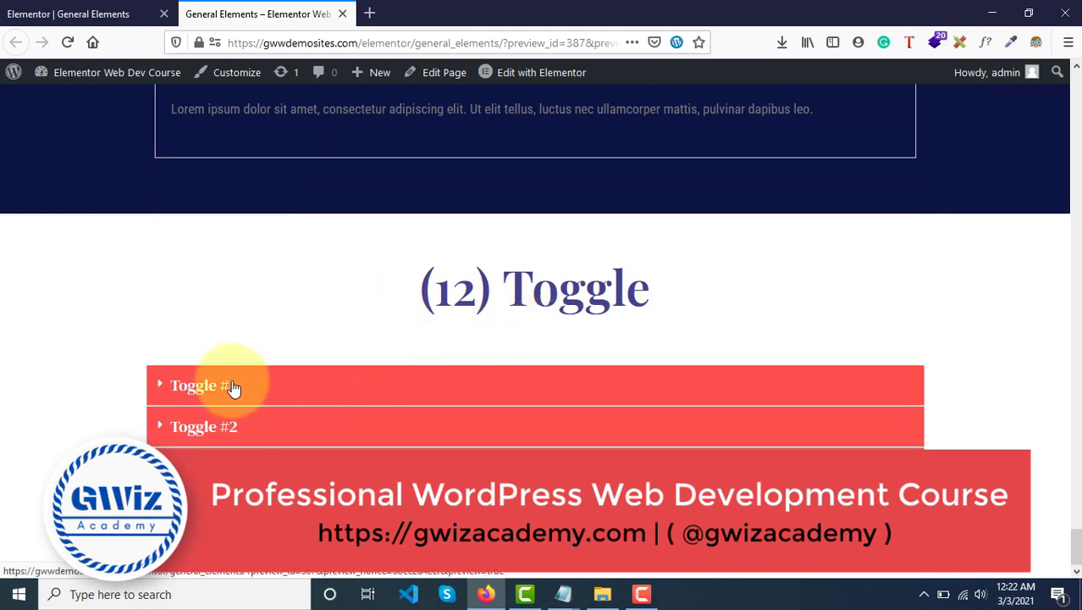
{"action": "left_click", "coordinate": [181, 386]}
{"action": "scroll", "coordinate": [182, 387], "scroll_direction": "down", "scroll_amount": 1}
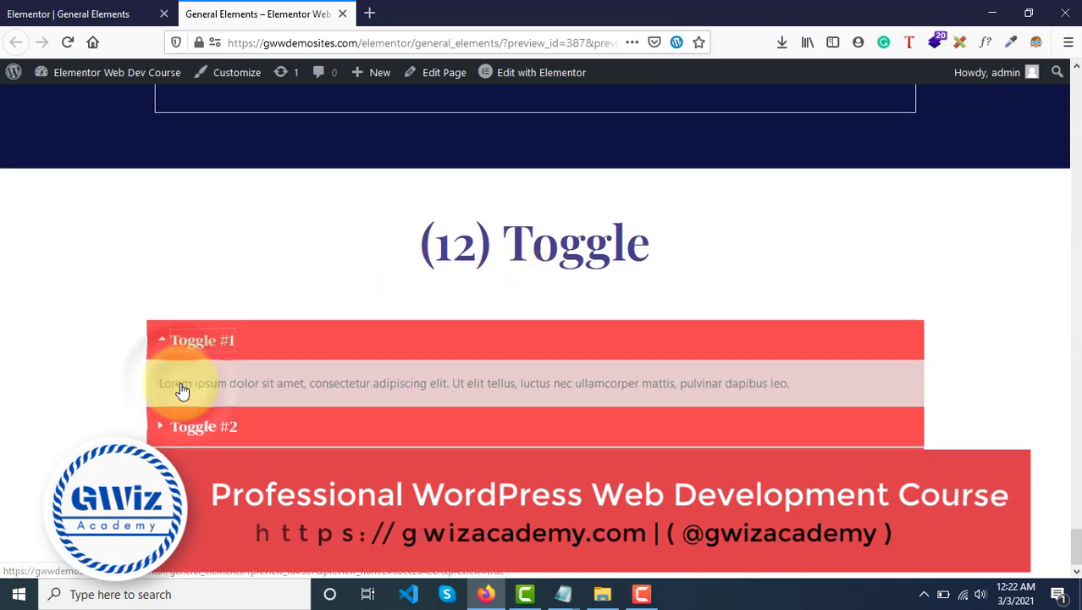
{"action": "left_click", "coordinate": [218, 436]}
{"action": "scroll", "coordinate": [218, 449], "scroll_direction": "down", "scroll_amount": 1}
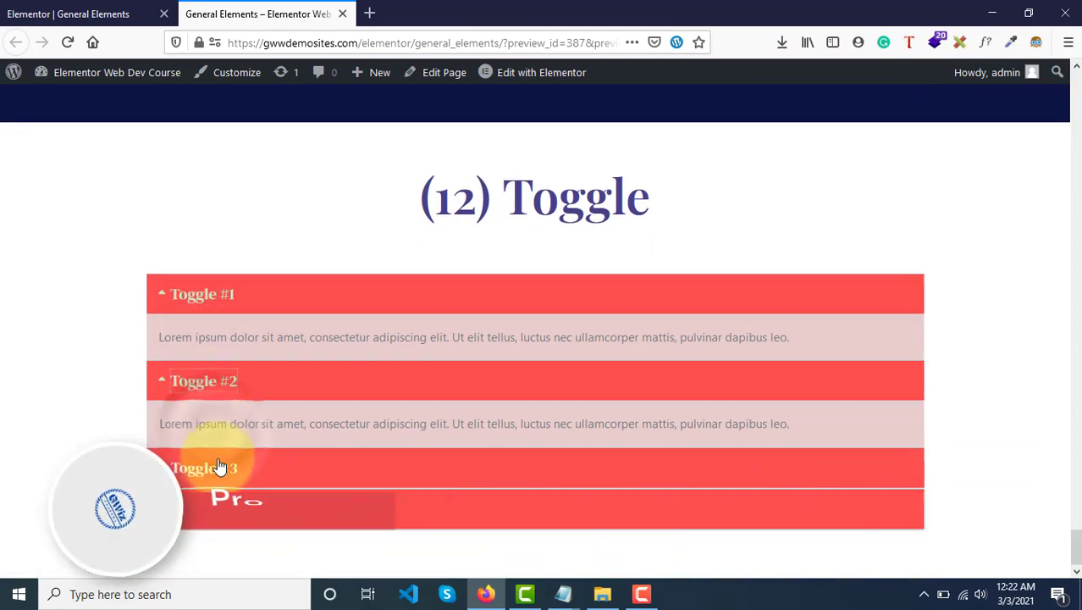
{"action": "left_click", "coordinate": [223, 477]}
{"action": "scroll", "coordinate": [223, 476], "scroll_direction": "down", "scroll_amount": 2}
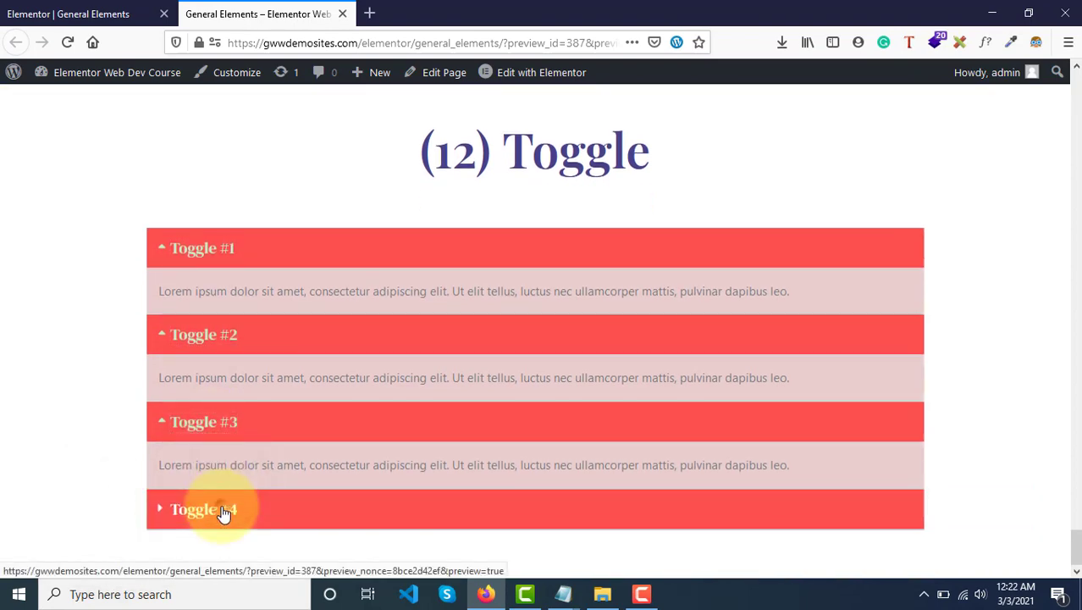
{"action": "left_click", "coordinate": [224, 508]}
{"action": "scroll", "coordinate": [224, 513], "scroll_direction": "down", "scroll_amount": 1}
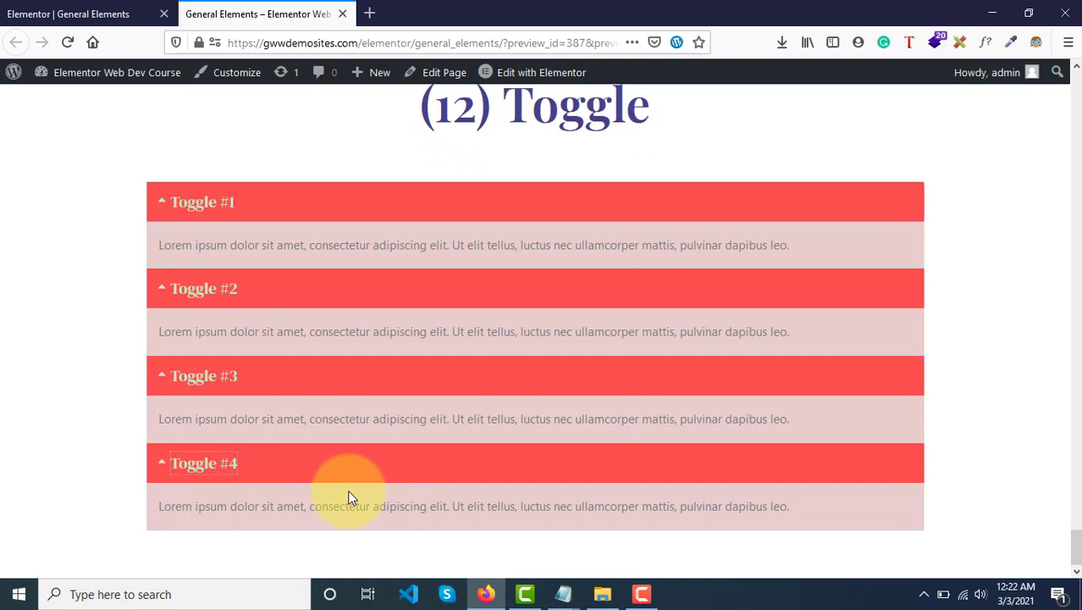
Compare the expanded Accordion and Toggle sections, and reload the preview to reset them.
{"action": "scroll", "coordinate": [349, 493], "scroll_direction": "up", "scroll_amount": 5}
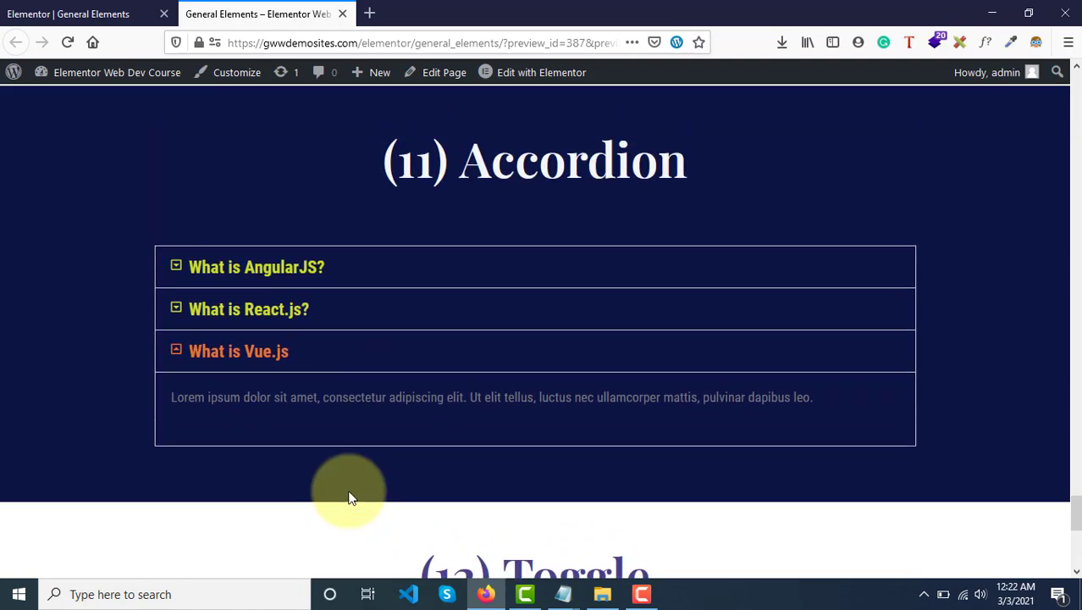
{"action": "scroll", "coordinate": [526, 166], "scroll_direction": "down", "scroll_amount": 3}
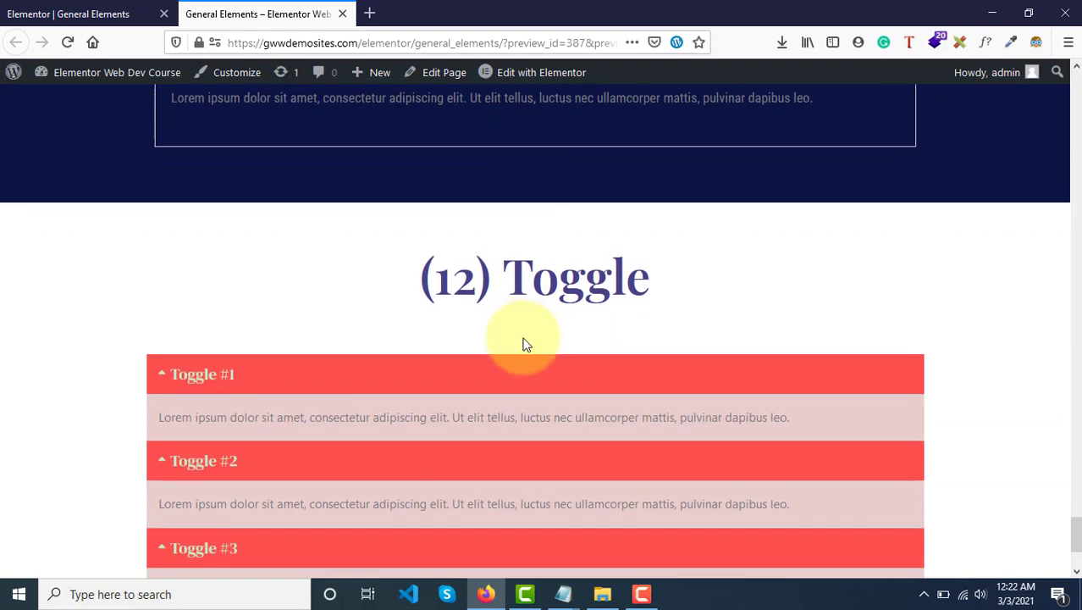
{"action": "left_click", "coordinate": [70, 44]}
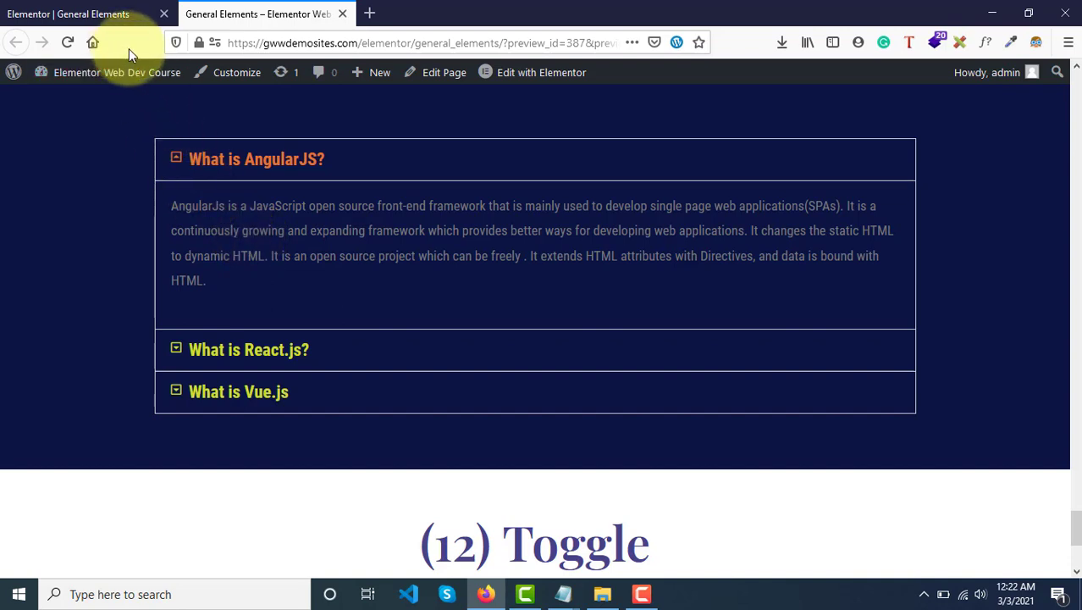
Return to the Elementor editor and open the Accordion widget's "What is AngularJS?" item for editing.
{"action": "left_click", "coordinate": [93, 9]}
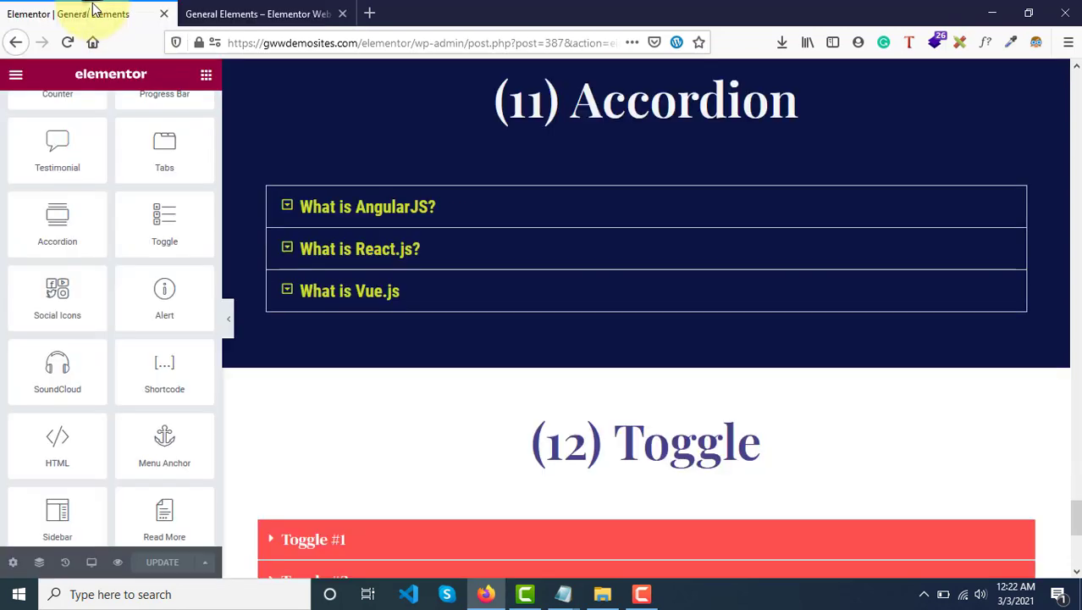
{"action": "scroll", "coordinate": [461, 252], "scroll_direction": "up", "scroll_amount": 1}
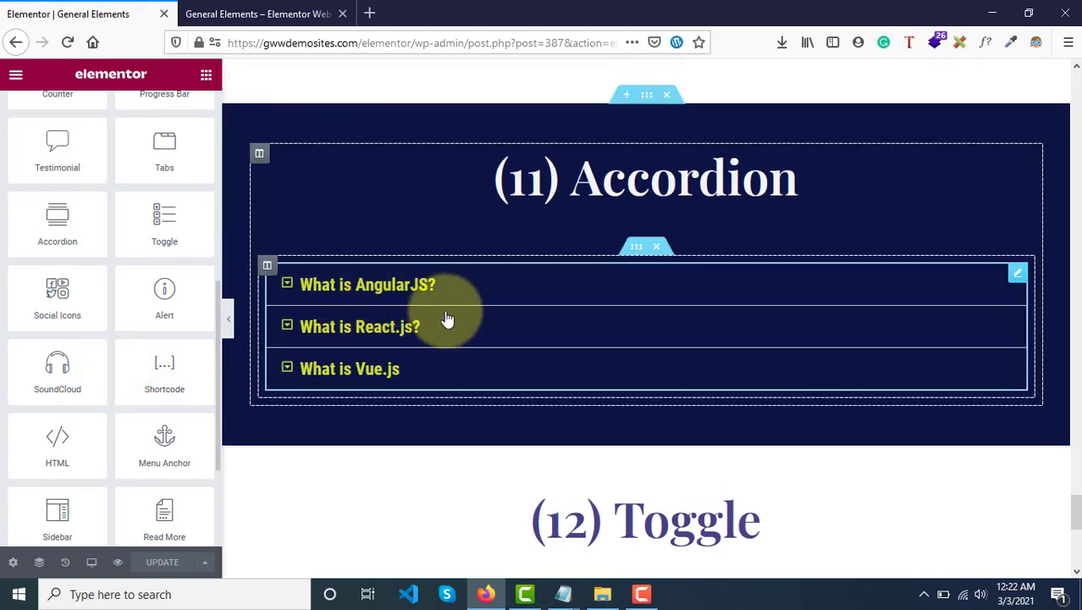
{"action": "left_click", "coordinate": [330, 302]}
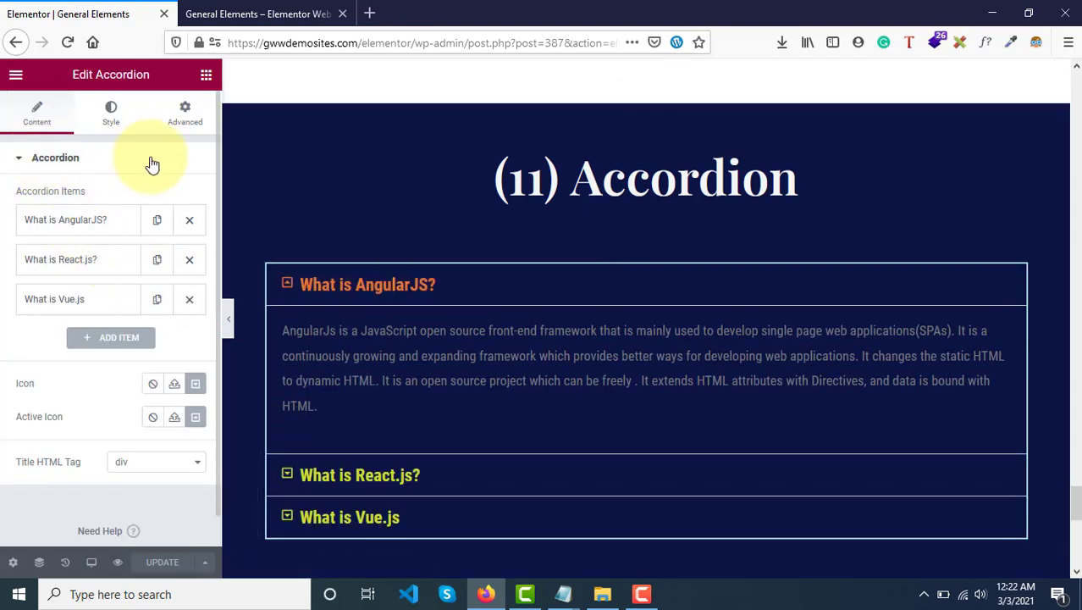
{"action": "left_click", "coordinate": [51, 223]}
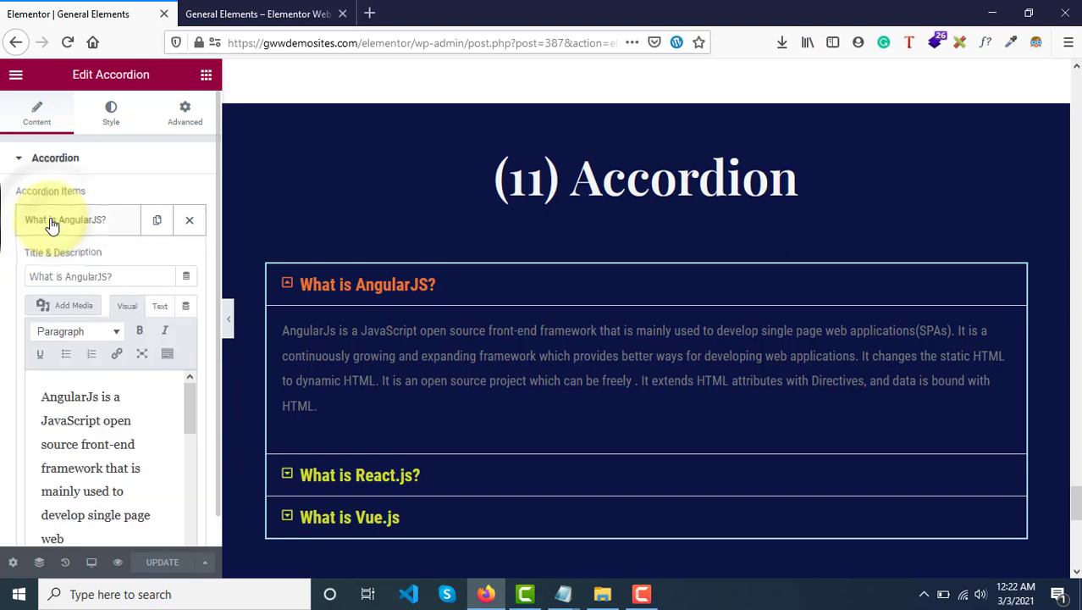
Review the title and description content of the "What is AngularJS?" accordion item.
{"action": "scroll", "coordinate": [52, 223], "scroll_direction": "down", "scroll_amount": 2}
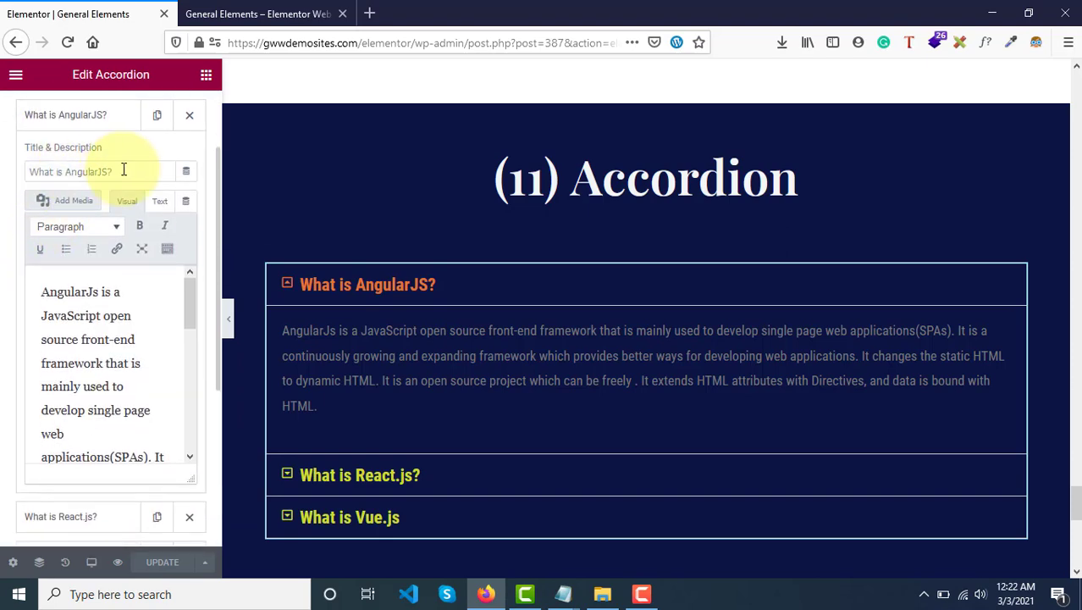
{"action": "scroll", "coordinate": [119, 355], "scroll_direction": "down", "scroll_amount": 1}
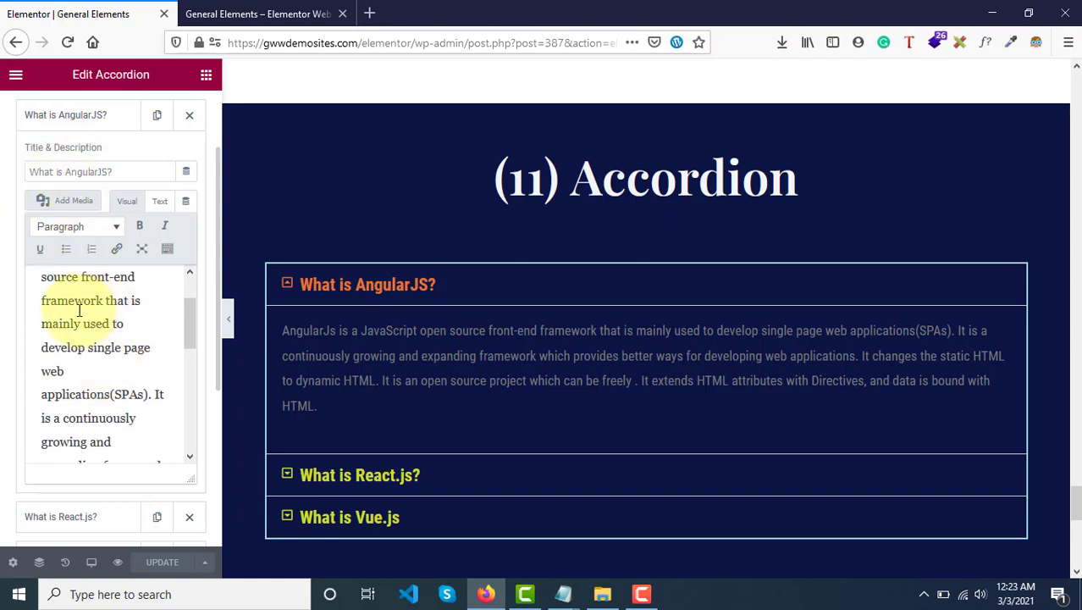
{"action": "scroll", "coordinate": [88, 328], "scroll_direction": "up", "scroll_amount": 1}
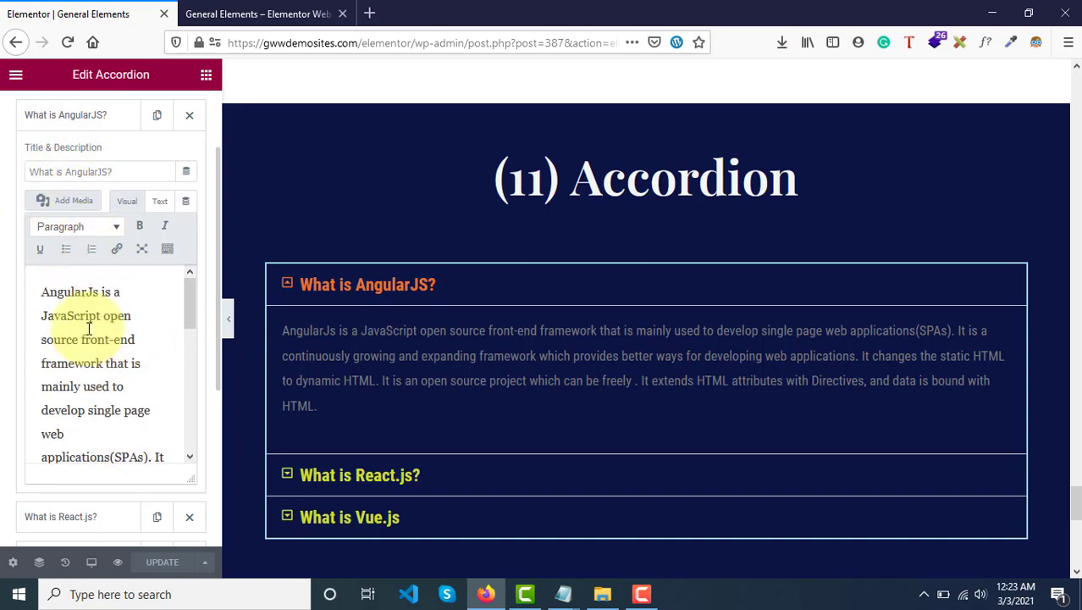
{"action": "scroll", "coordinate": [91, 154], "scroll_direction": "up", "scroll_amount": 2}
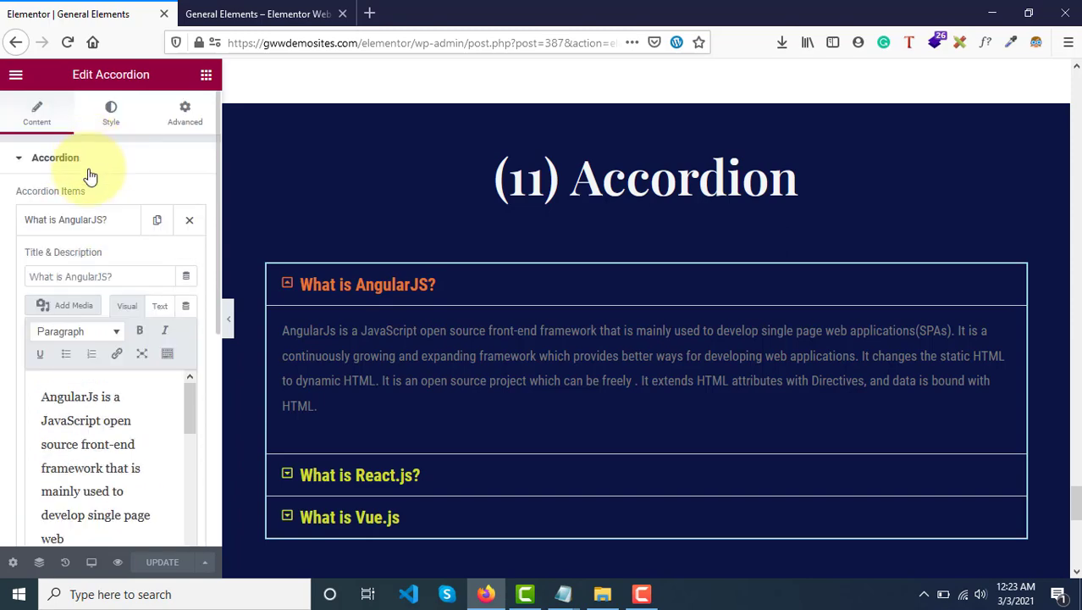
Collapse the "What is AngularJS?" item, duplicate it, and reorder the items so one copy sits between "What is React.js?" and "What is Vue.js".
{"action": "left_click", "coordinate": [72, 232]}
{"action": "left_click", "coordinate": [156, 221]}
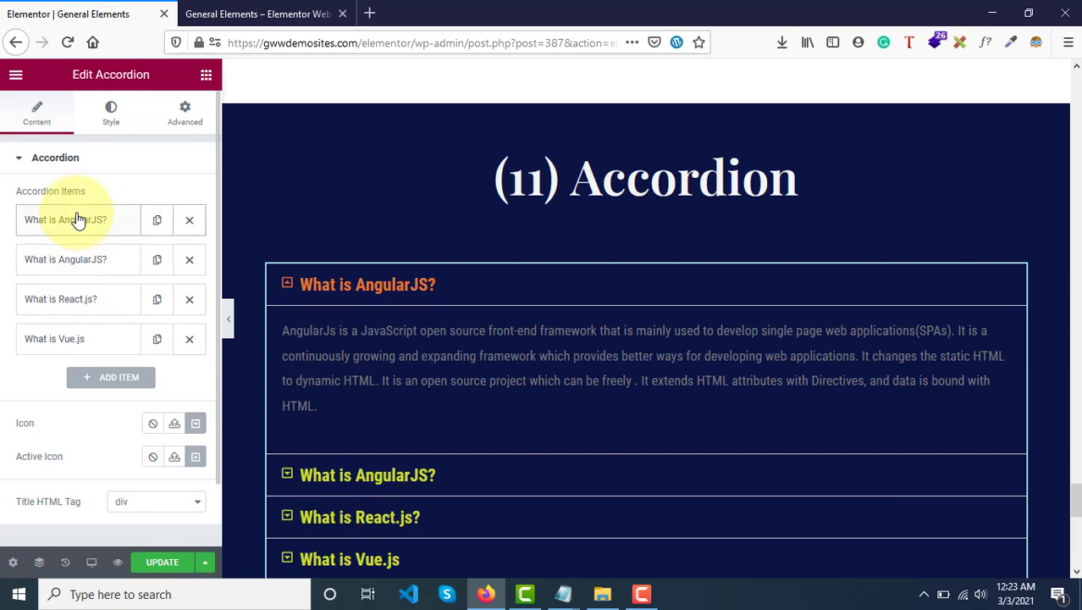
{"action": "left_click_drag", "start_coordinate": [77, 219], "coordinate": [83, 321]}
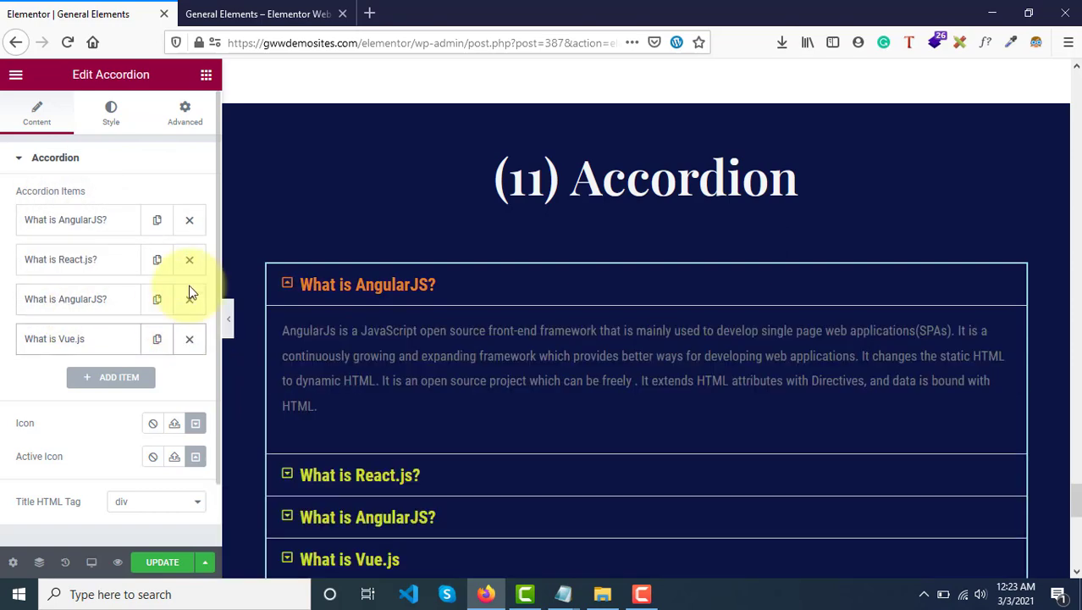
Examine the "(10) Tabs" section on the page and compare it with the "(11) Accordion" section.
{"action": "scroll", "coordinate": [380, 298], "scroll_direction": "up", "scroll_amount": 6}
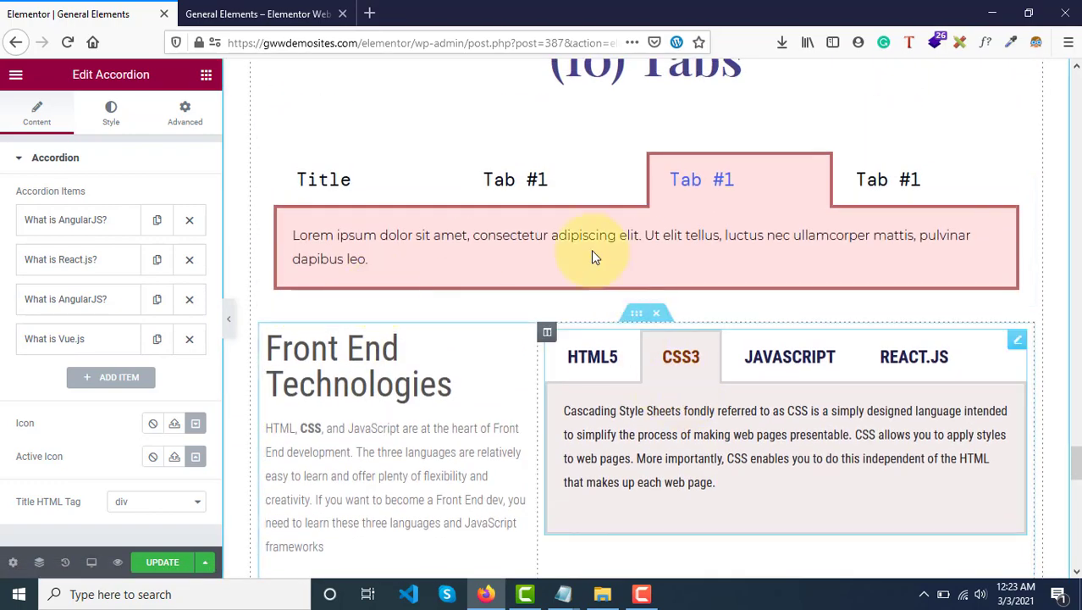
{"action": "scroll", "coordinate": [539, 258], "scroll_direction": "up", "scroll_amount": 1}
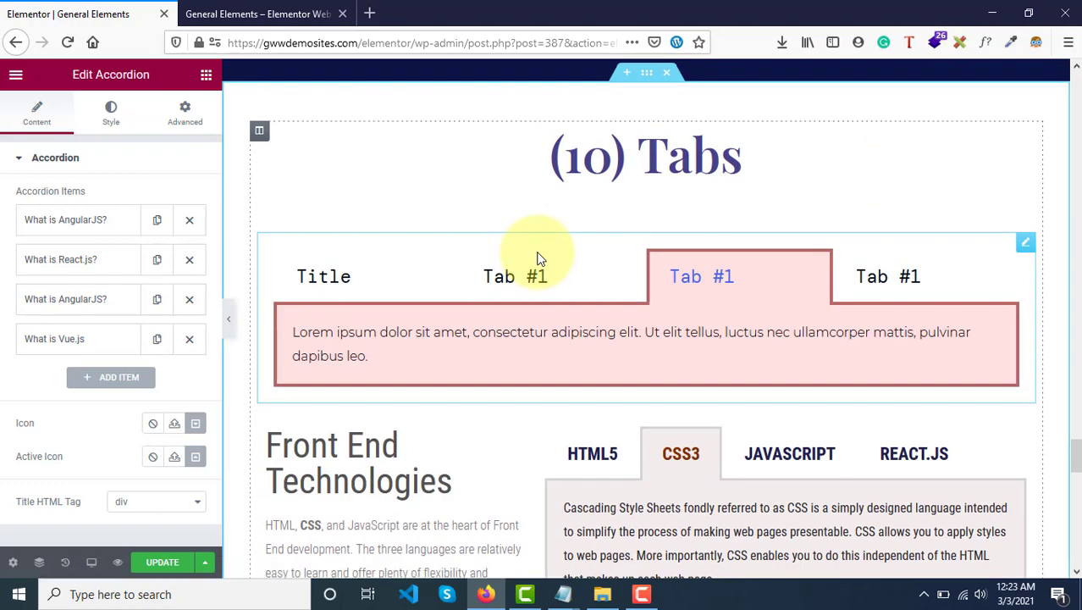
{"action": "scroll", "coordinate": [538, 259], "scroll_direction": "down", "scroll_amount": 4}
{"action": "scroll", "coordinate": [537, 258], "scroll_direction": "up", "scroll_amount": 3}
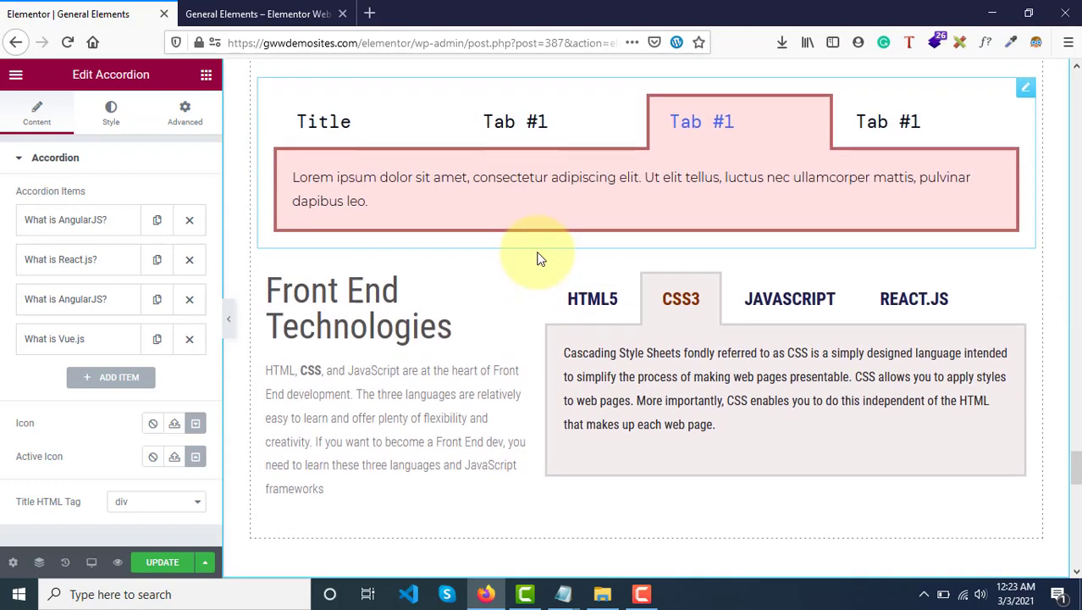
{"action": "scroll", "coordinate": [538, 259], "scroll_direction": "down", "scroll_amount": 5}
{"action": "scroll", "coordinate": [536, 254], "scroll_direction": "down", "scroll_amount": 3}
{"action": "scroll", "coordinate": [536, 254], "scroll_direction": "up", "scroll_amount": 2}
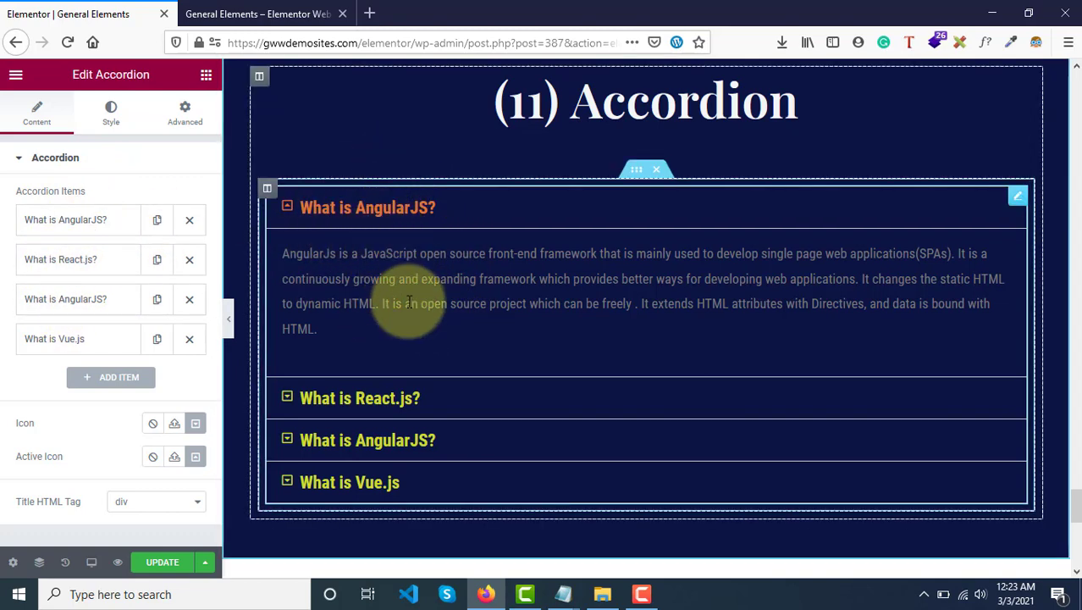
{"action": "scroll", "coordinate": [409, 303], "scroll_direction": "down", "scroll_amount": 2}
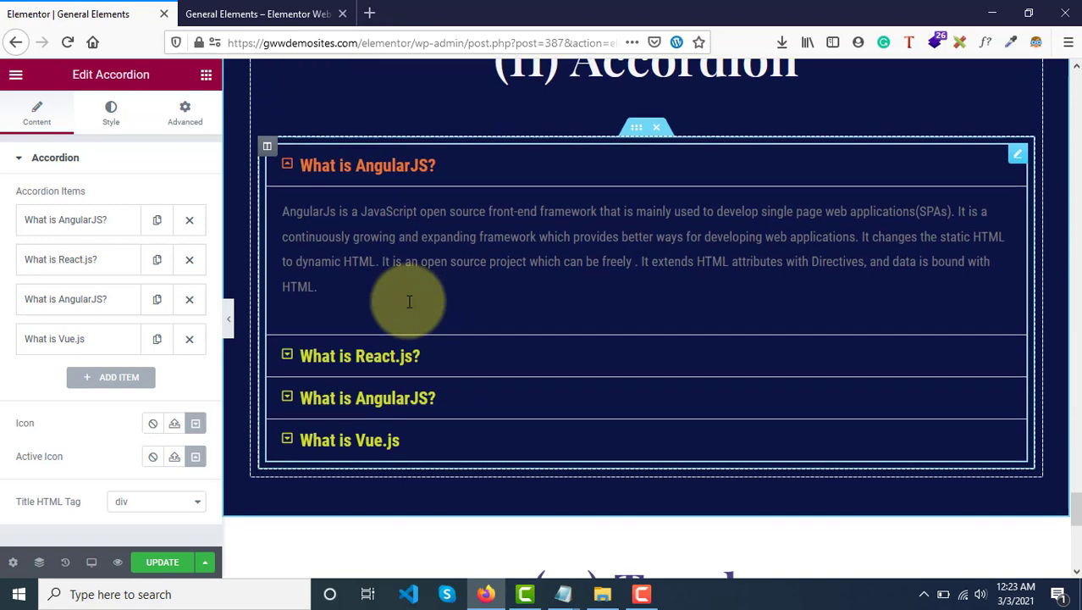